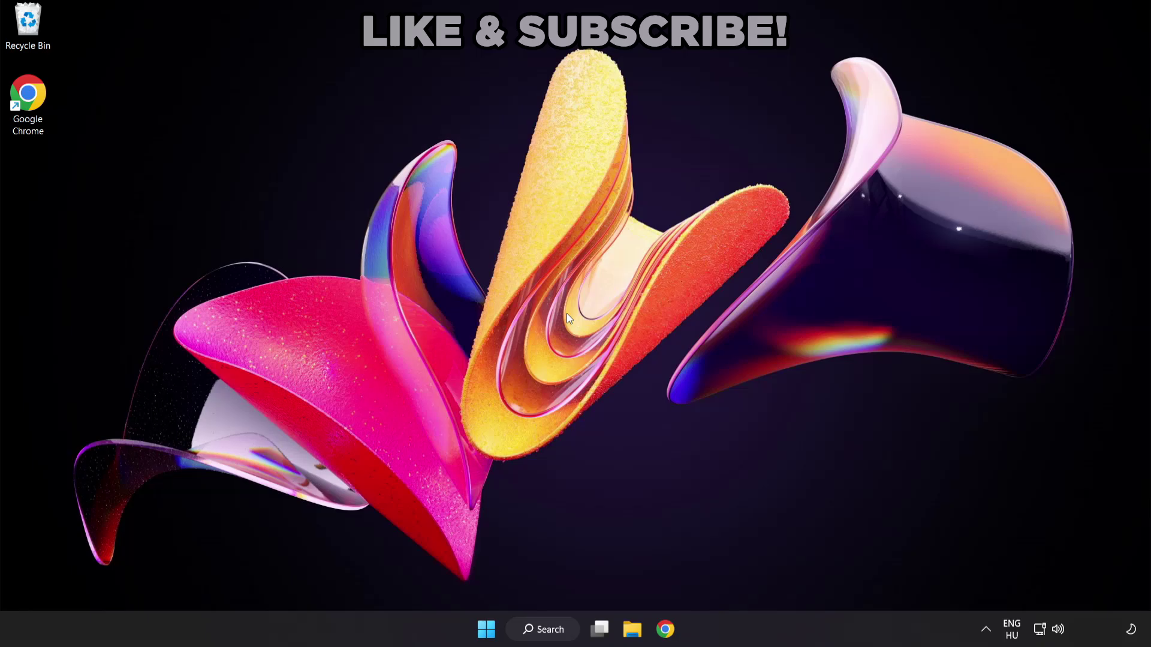
Search Windows for 'device manager'.
left_click(556, 636)
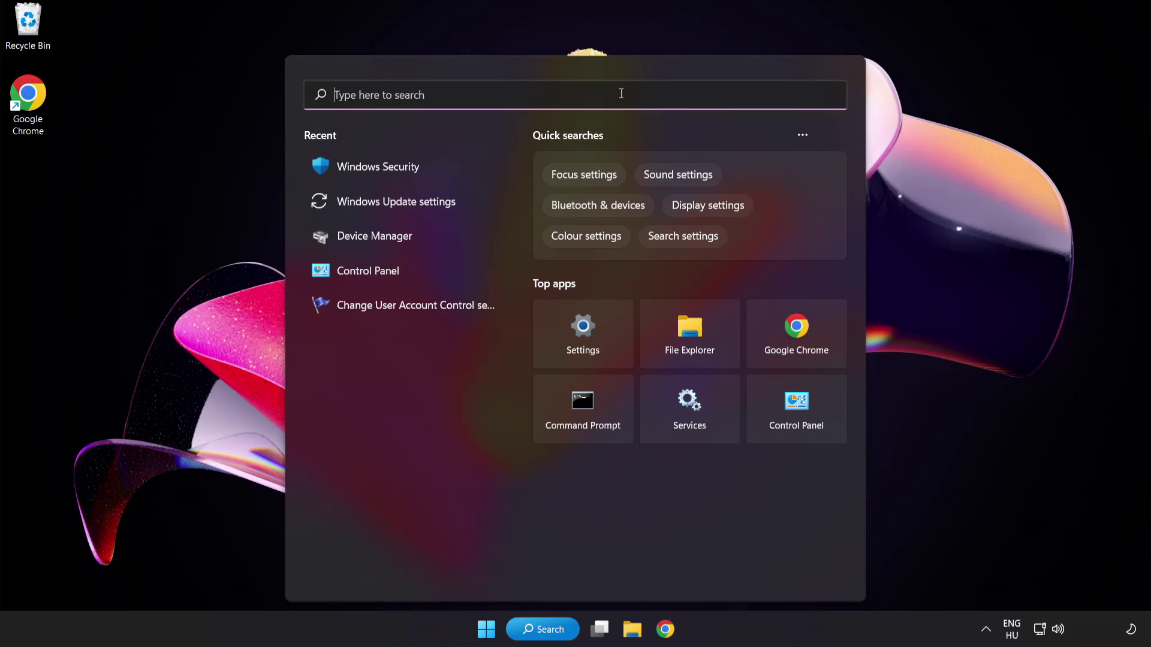
type("device ma")
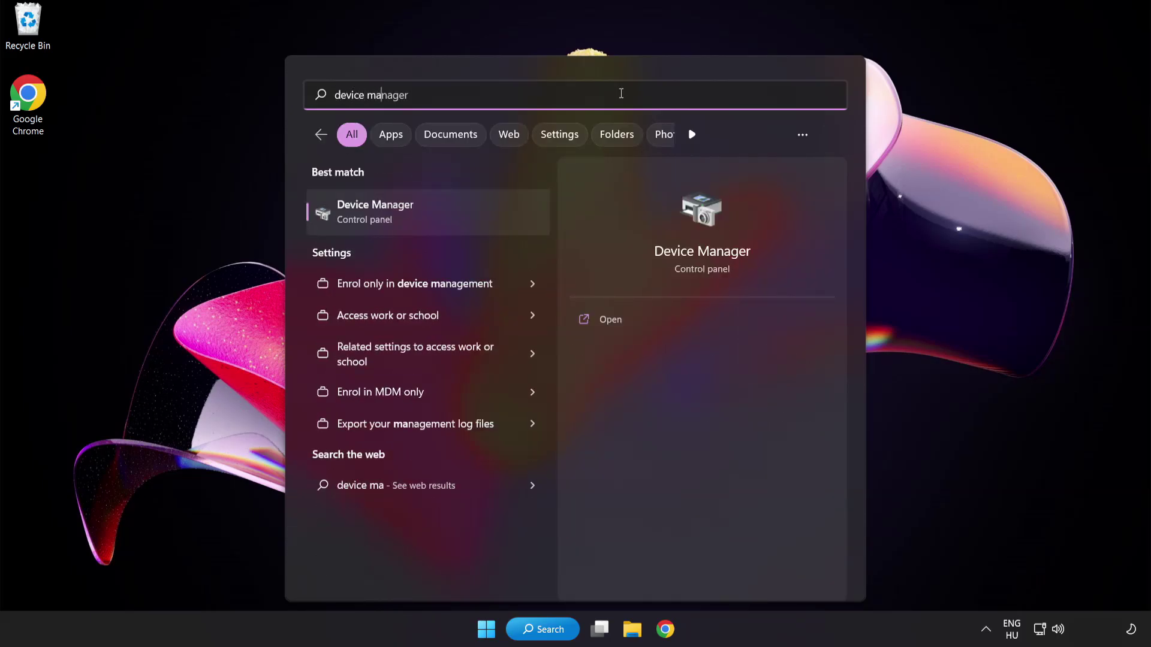
type("nager")
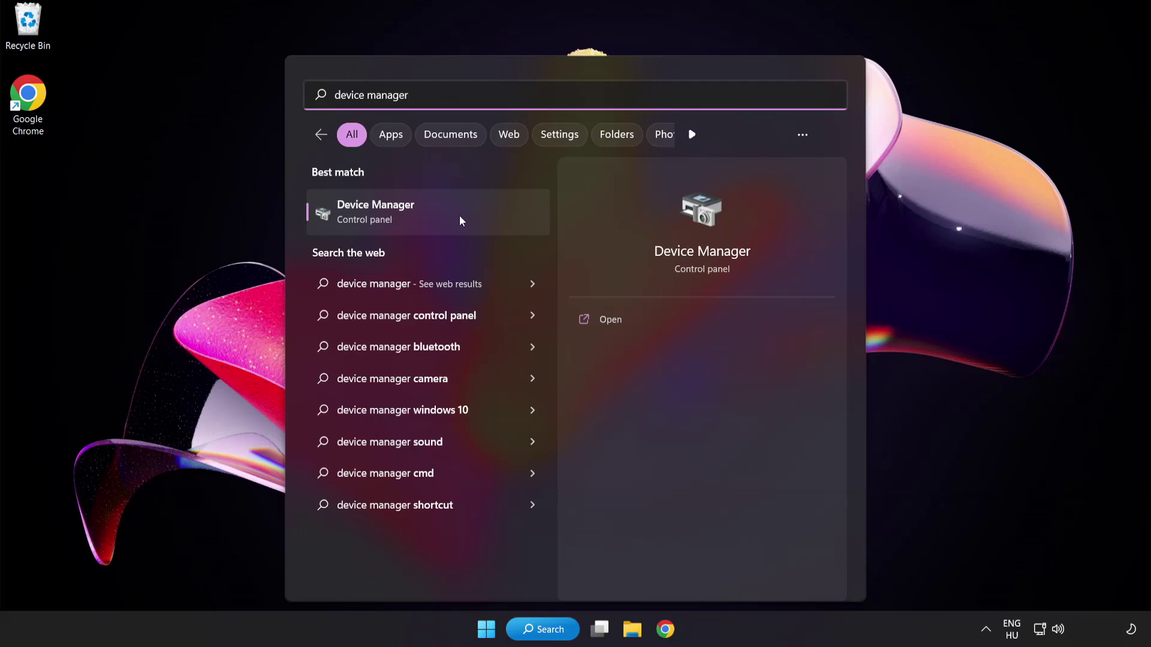
Open Device Manager, expand Display adapters and bring up the VMware SVGA 3D adapter's actions.
left_click(460, 220)
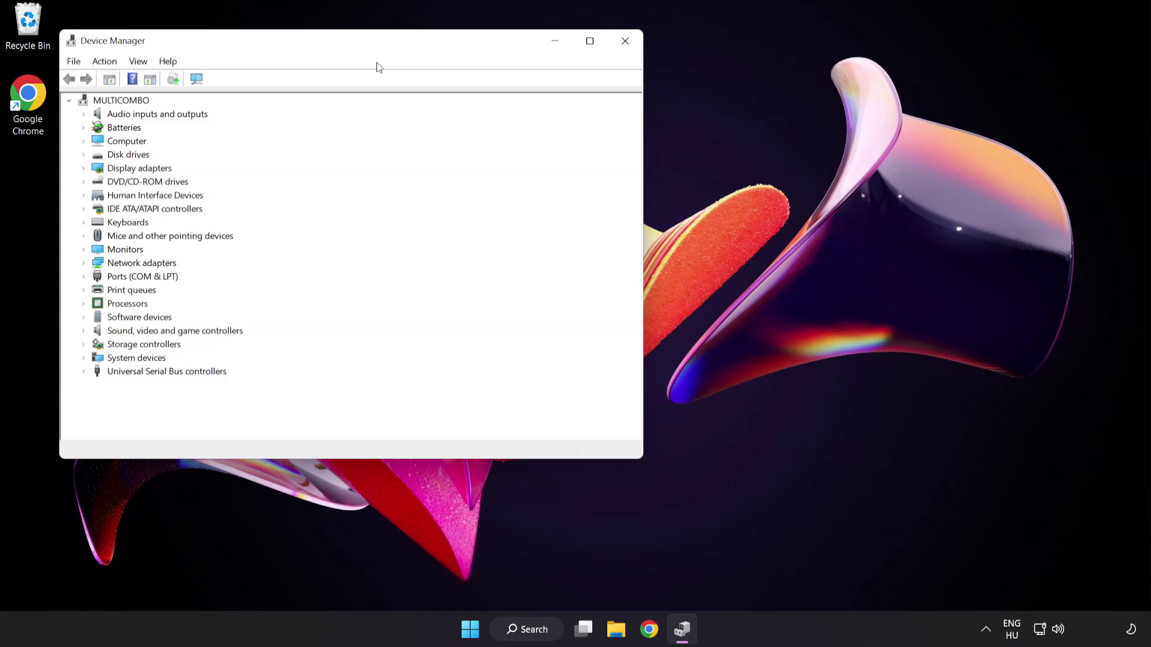
left_click_drag(372, 45, 564, 120)
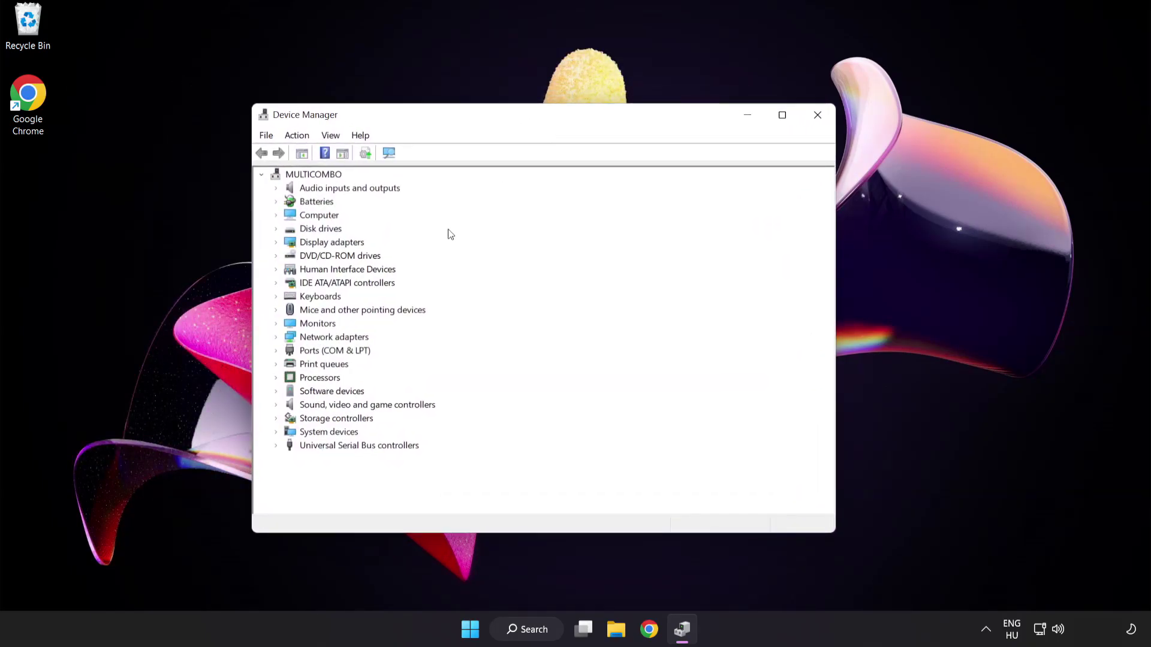
left_click(355, 246)
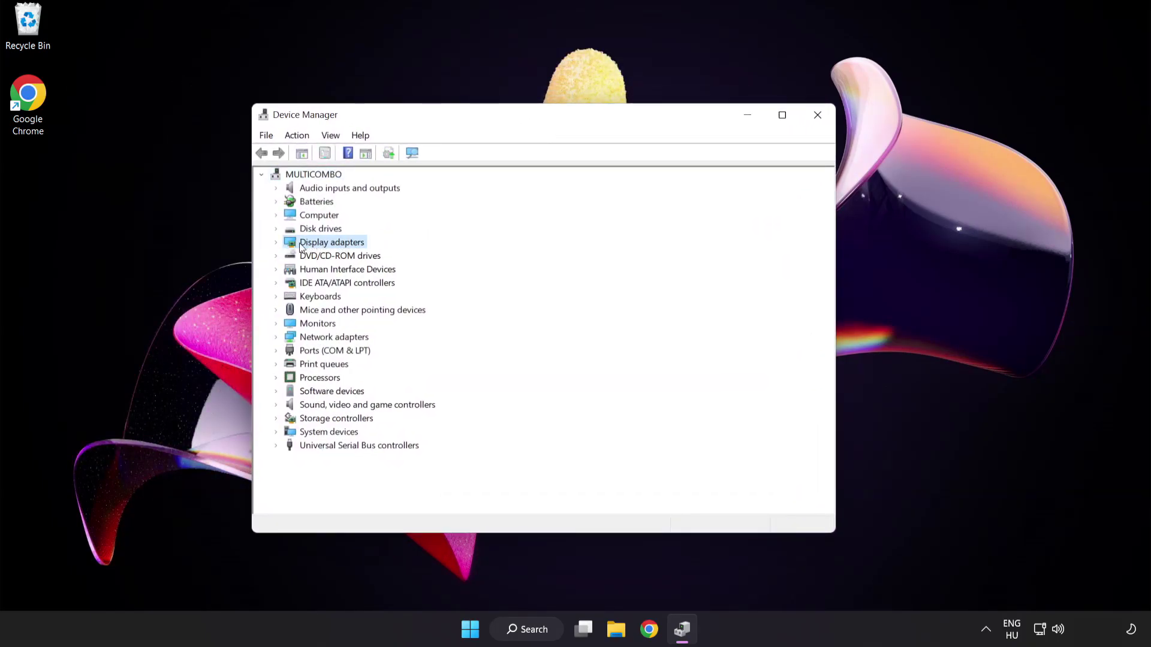
left_click(276, 243)
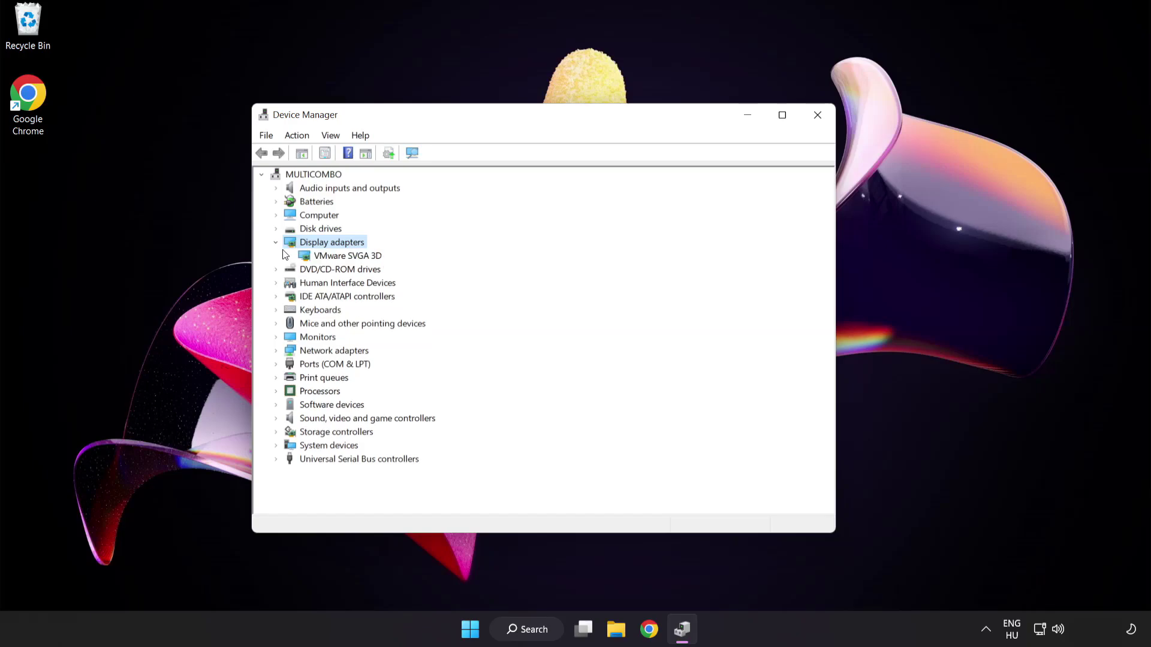
left_click(304, 260)
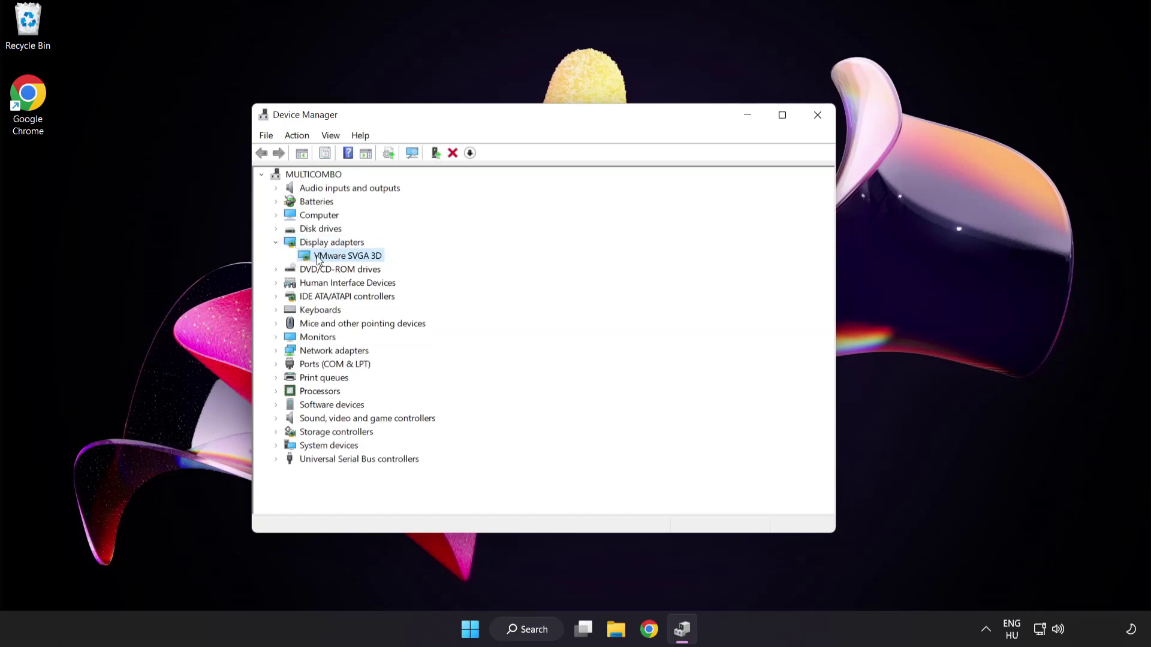
right_click(344, 258)
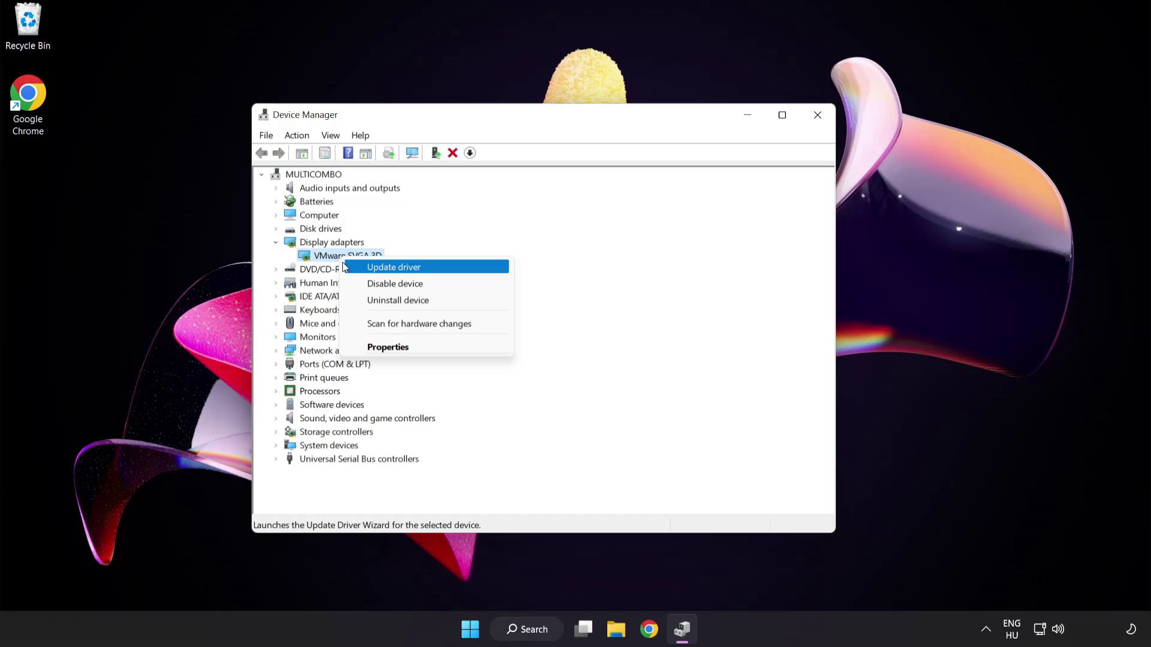
Search automatically for a VMware SVGA 3D driver; the best driver is already installed.
left_click(447, 269)
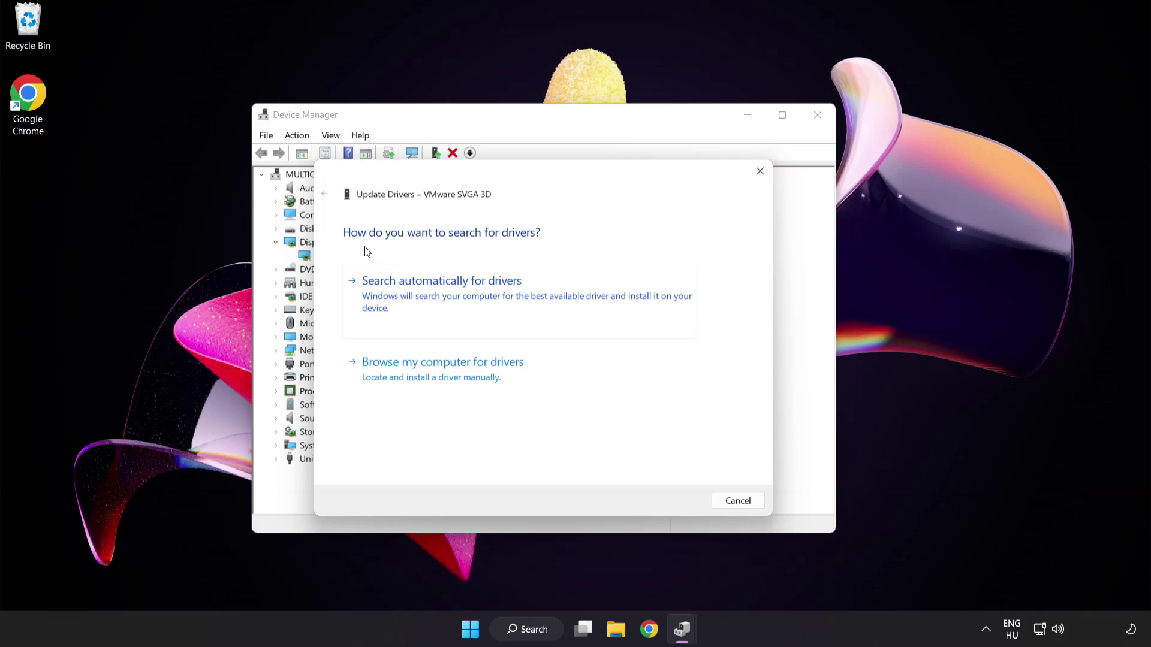
left_click(501, 293)
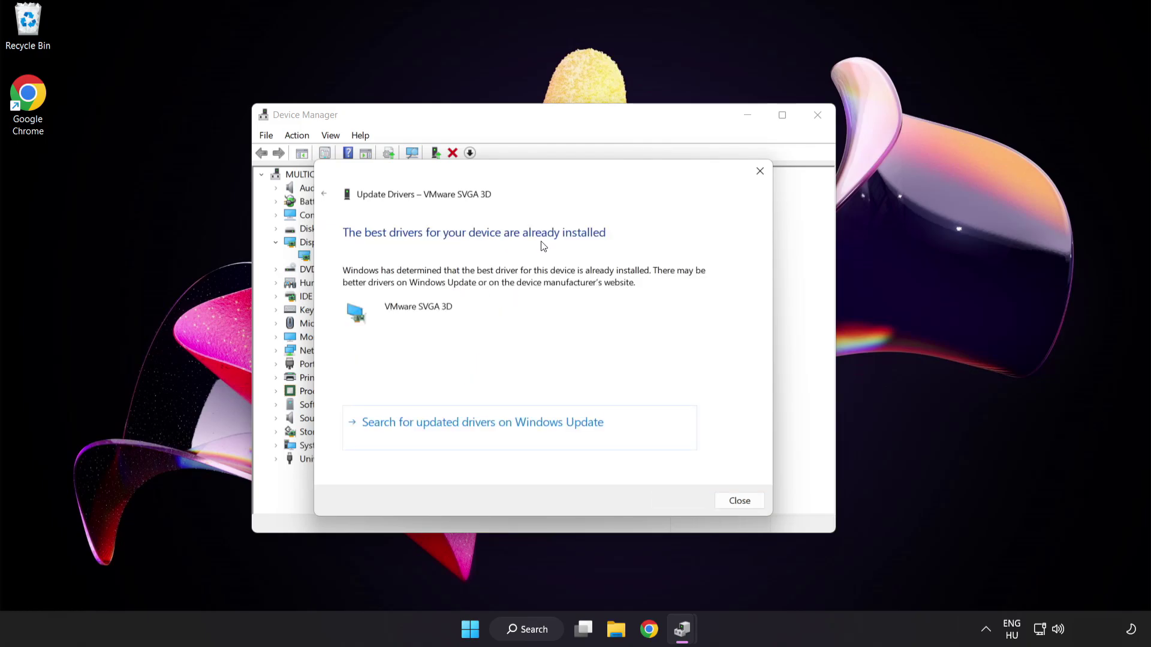
left_click(736, 504)
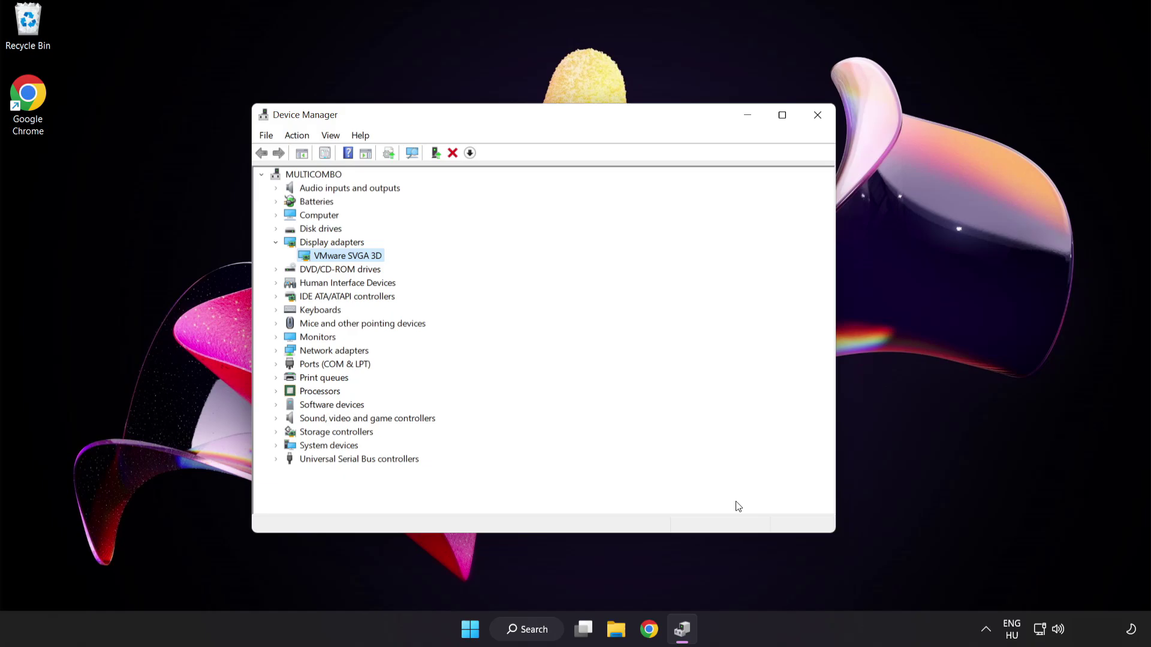
Close Device Manager and search Windows for 'update'.
left_click(817, 115)
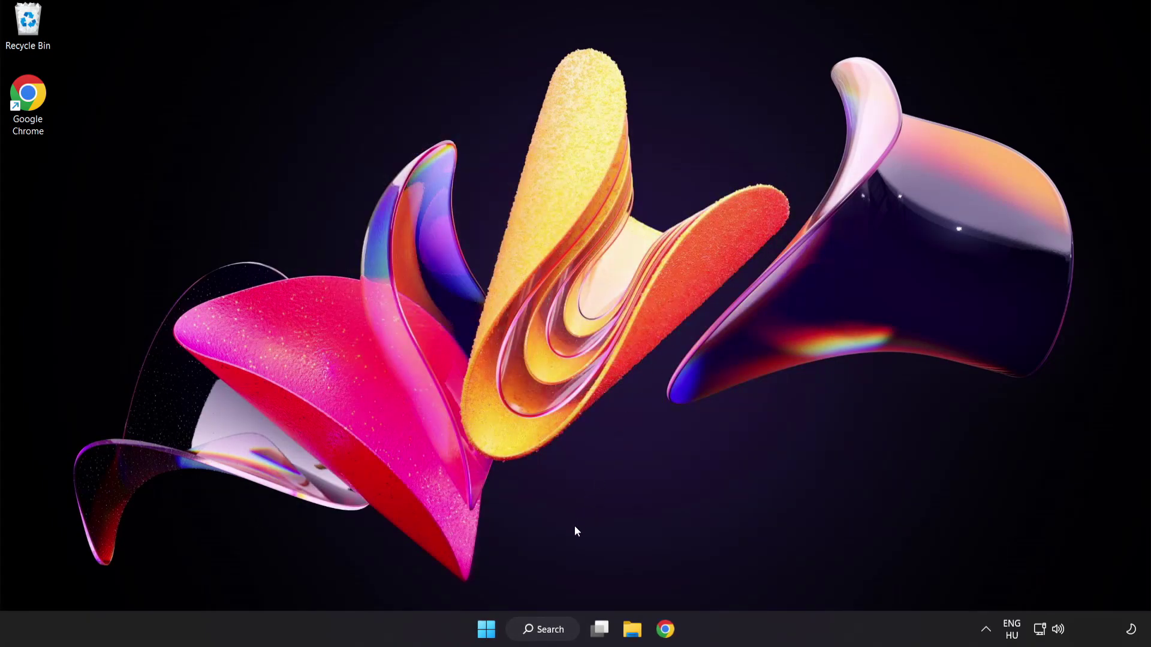
left_click(557, 633)
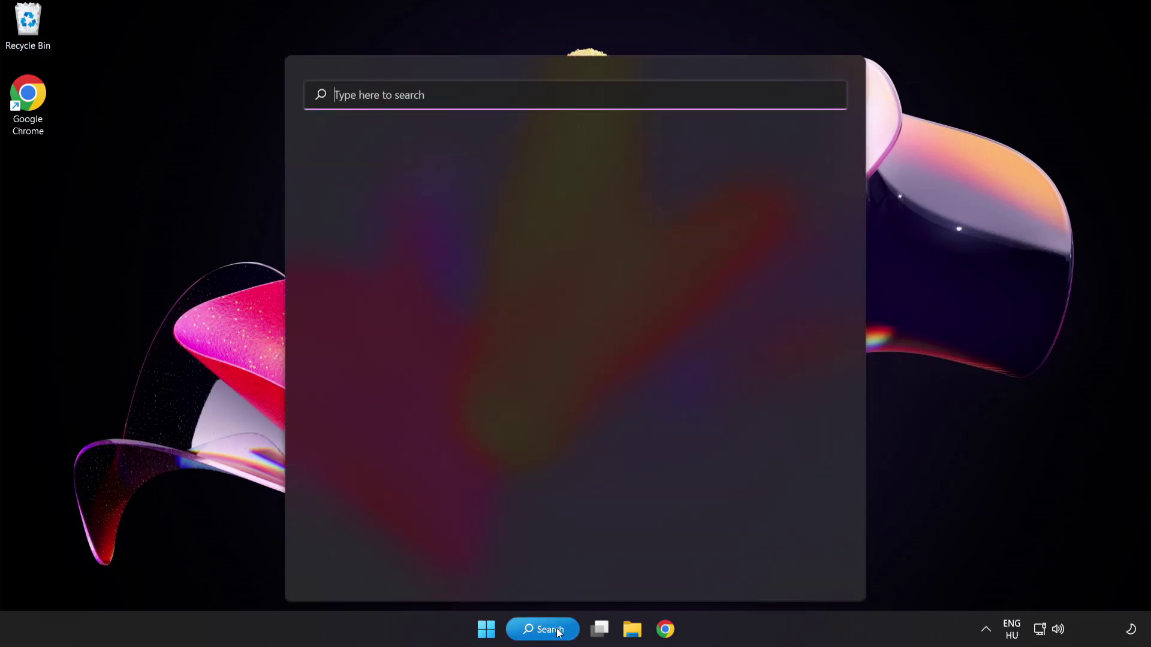
type("u")
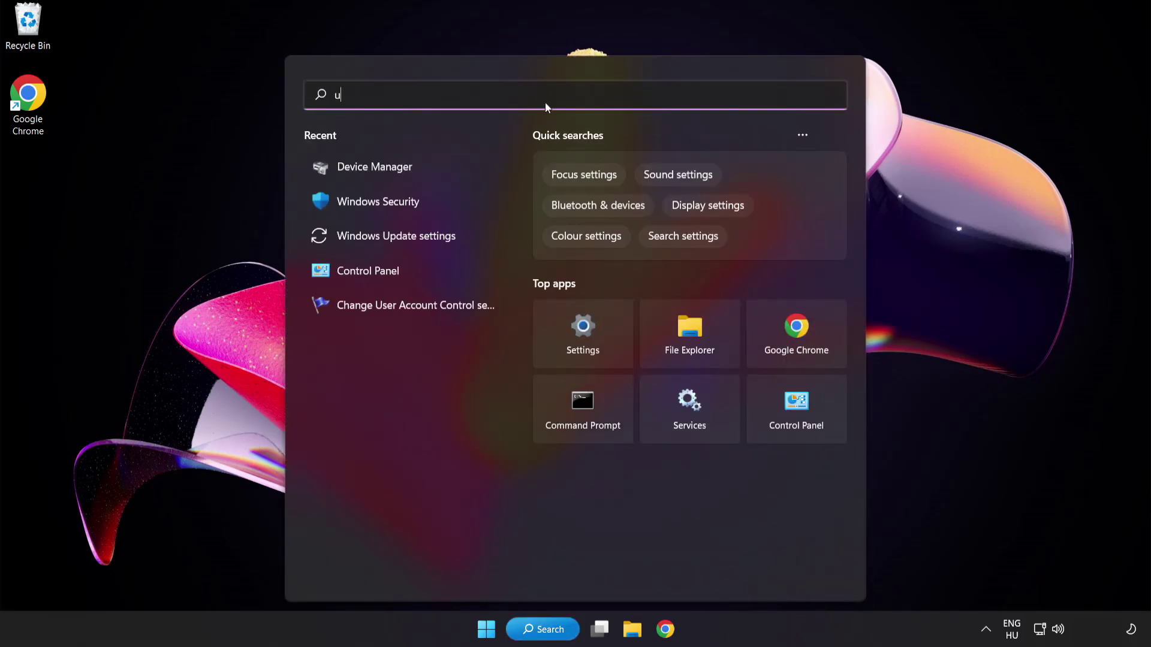
type("pdate")
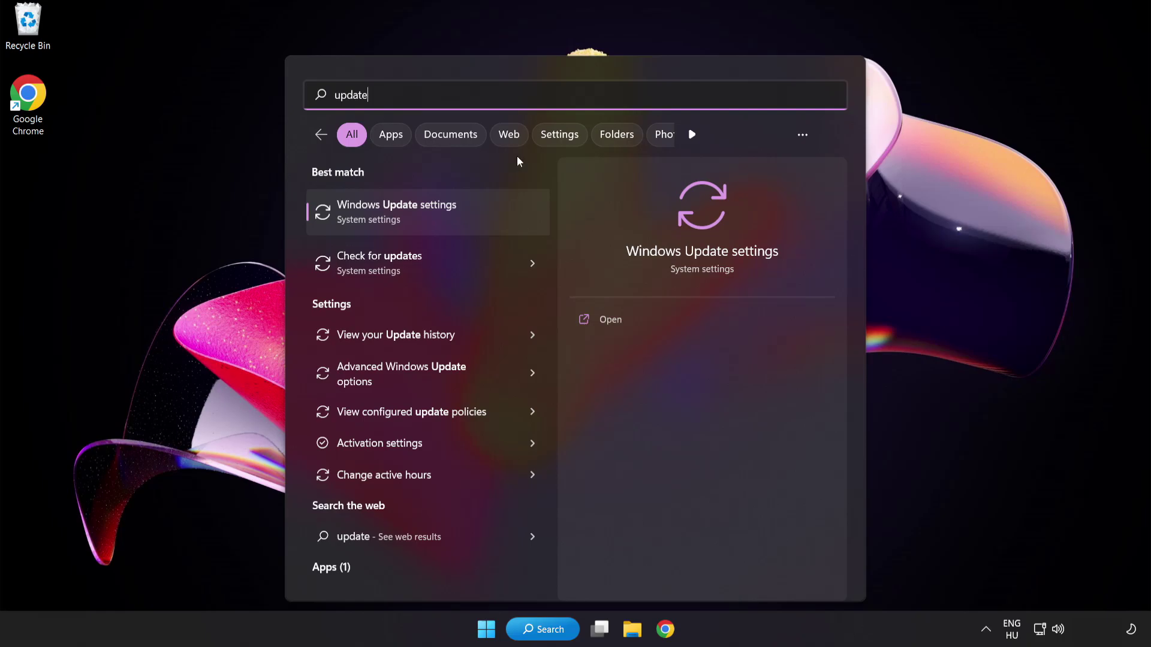
Check Windows Update for updates, confirm the PC is up to date, and close Settings.
left_click(440, 222)
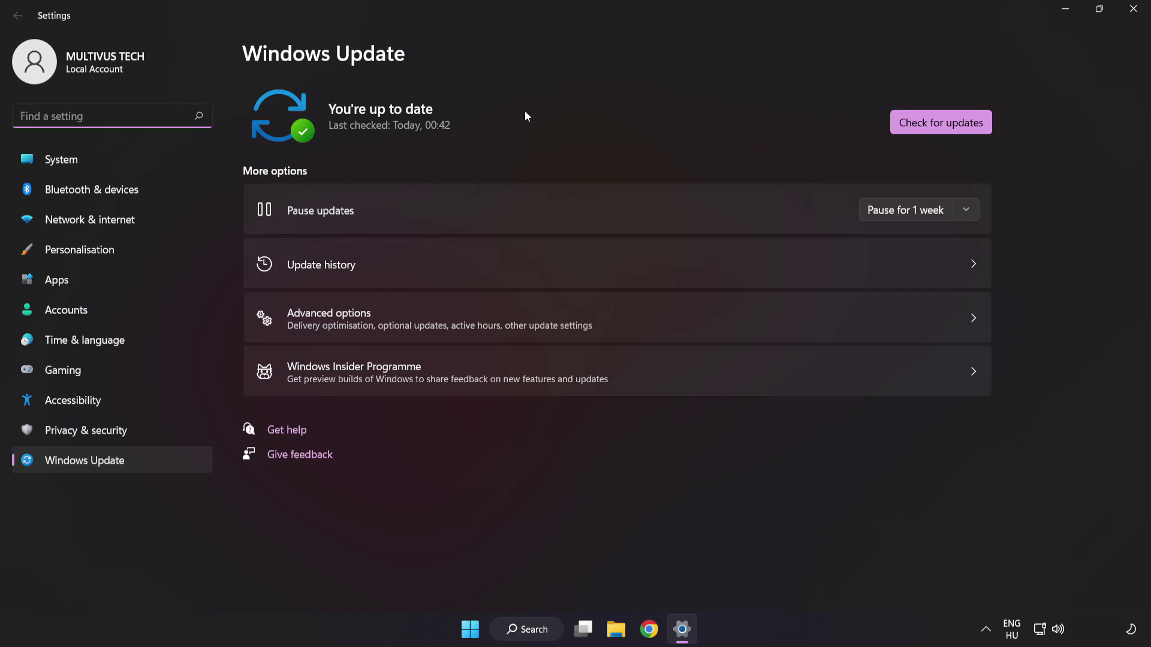
left_click(936, 128)
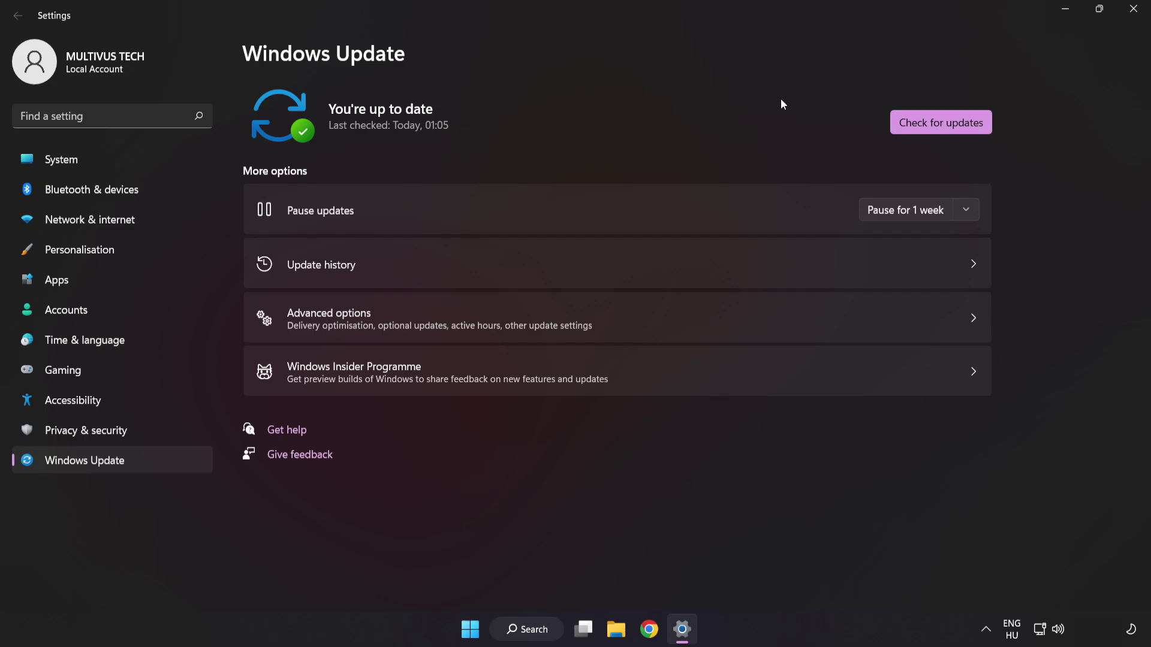
left_click(1131, 16)
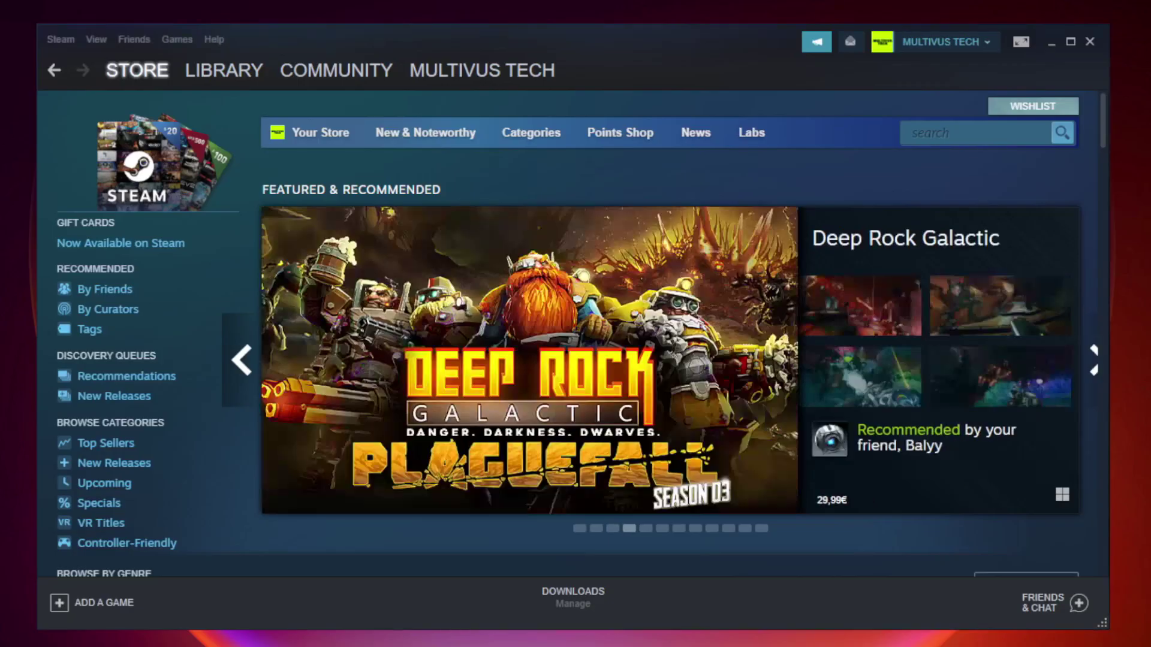
mouse_move(225, 70)
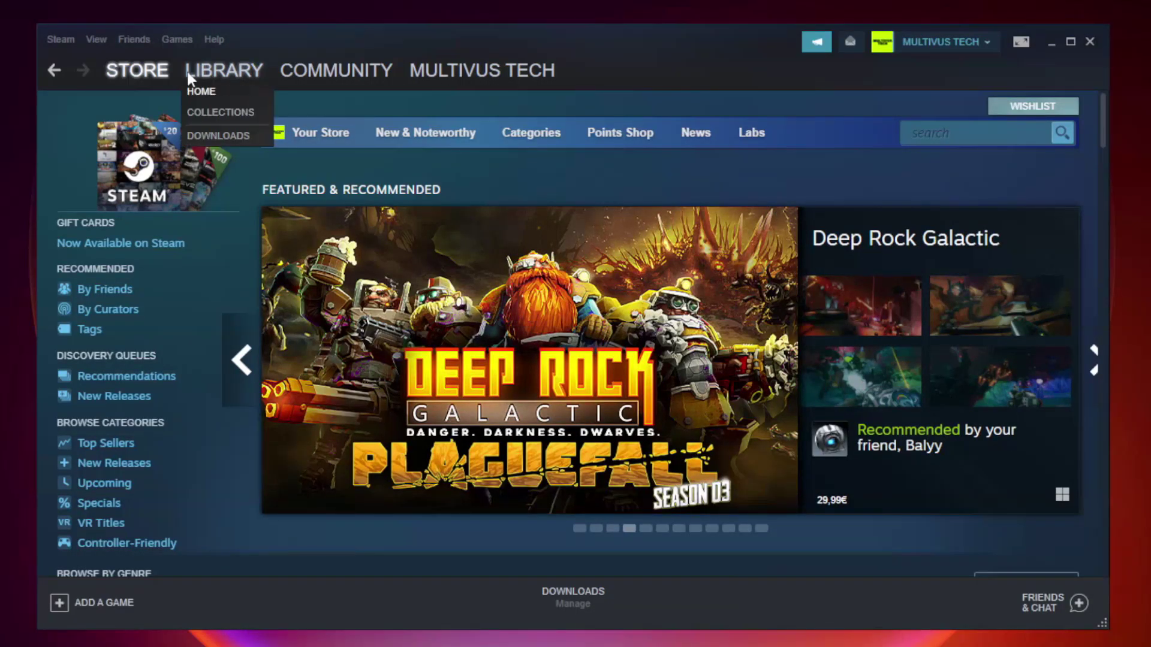
Show the Steam library and the options for YOUR NOT WORKING GAME in Favorites.
left_click(233, 78)
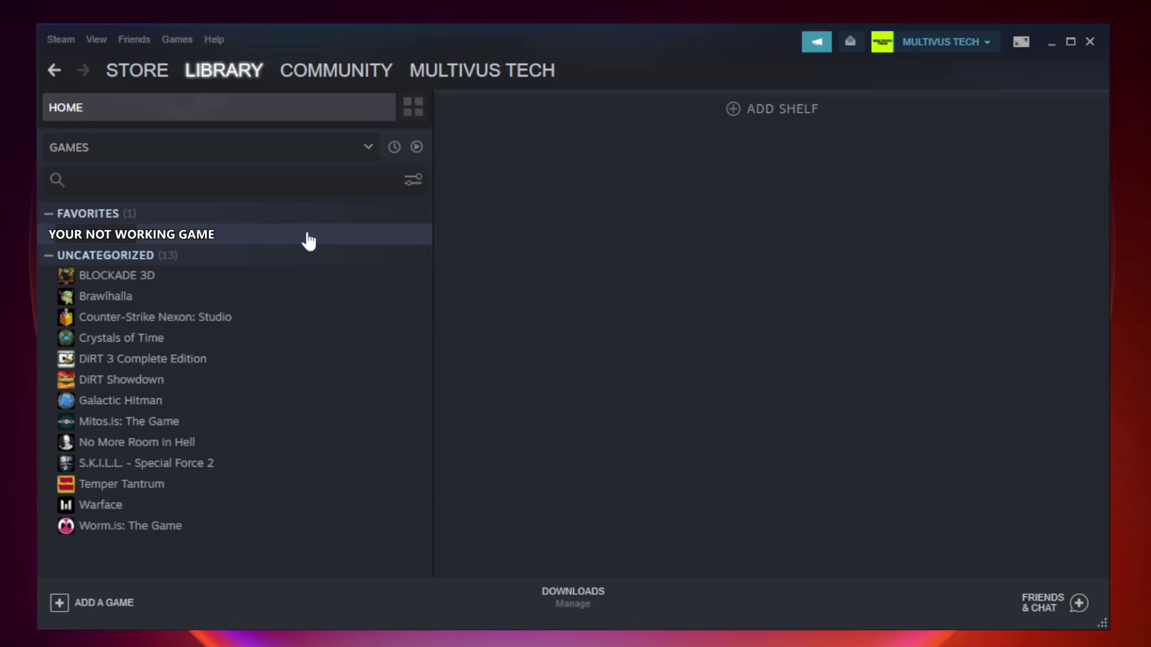
right_click(249, 236)
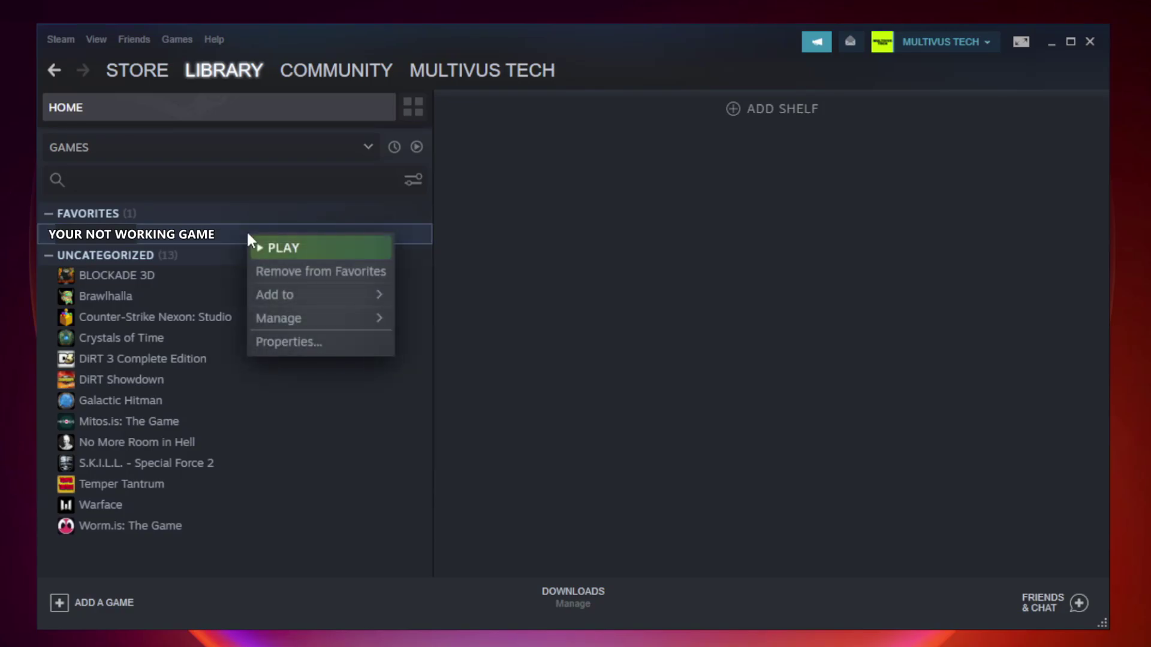
Verify the game's files from Properties > Local Files until all 9192 files validate.
left_click(318, 344)
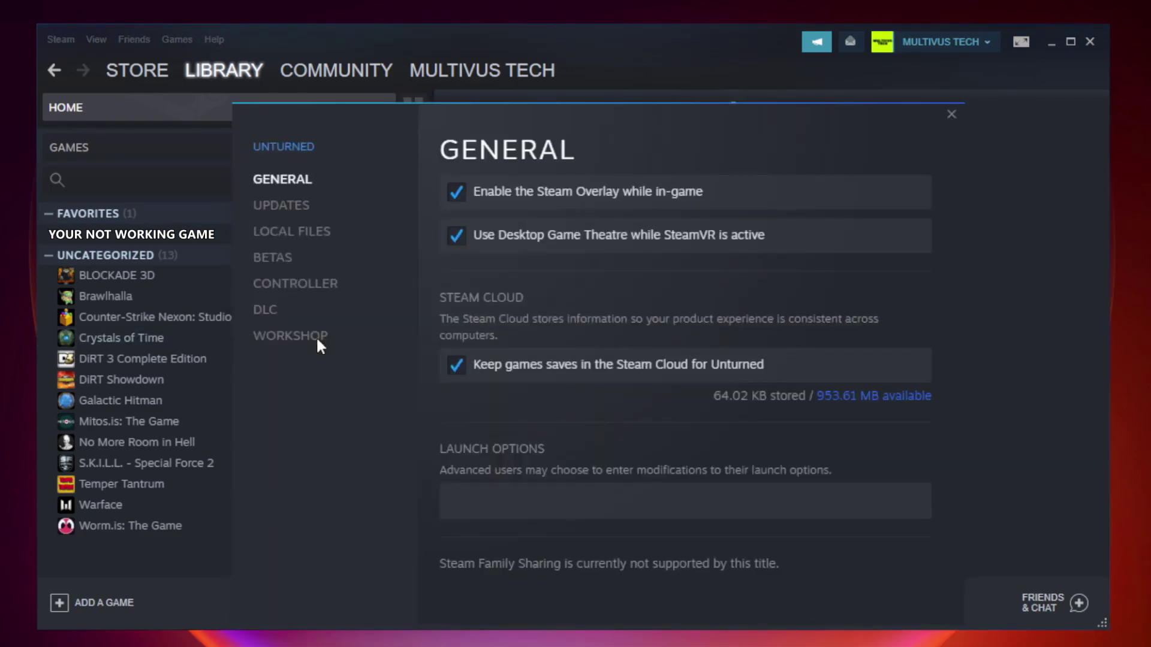
left_click(307, 240)
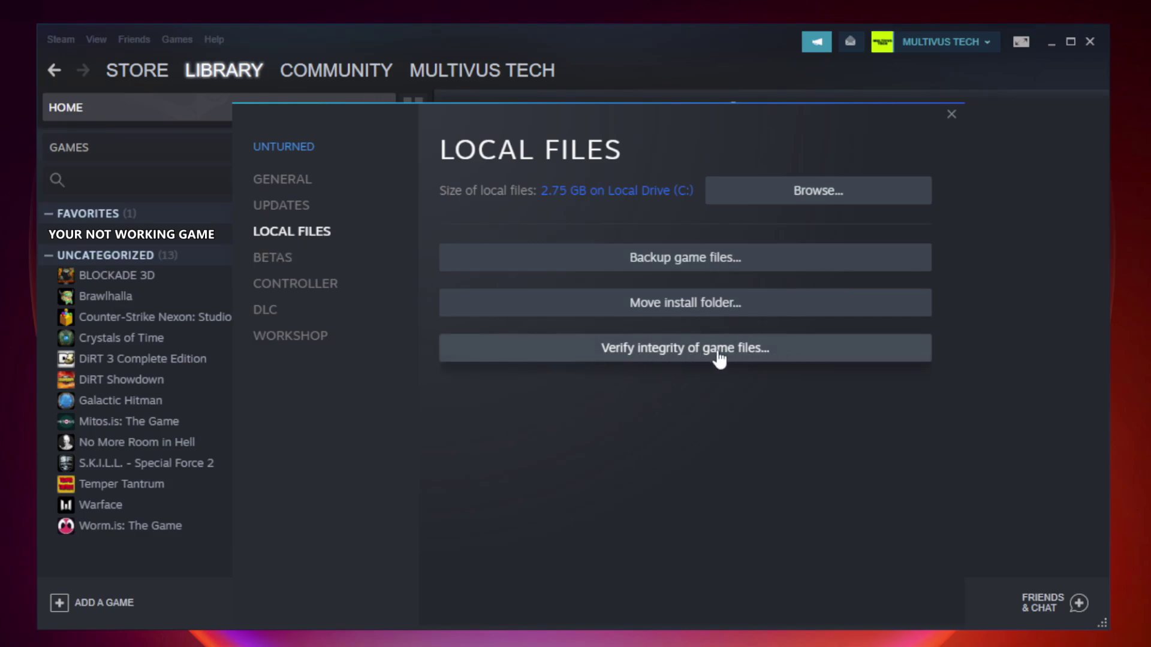
left_click(697, 360)
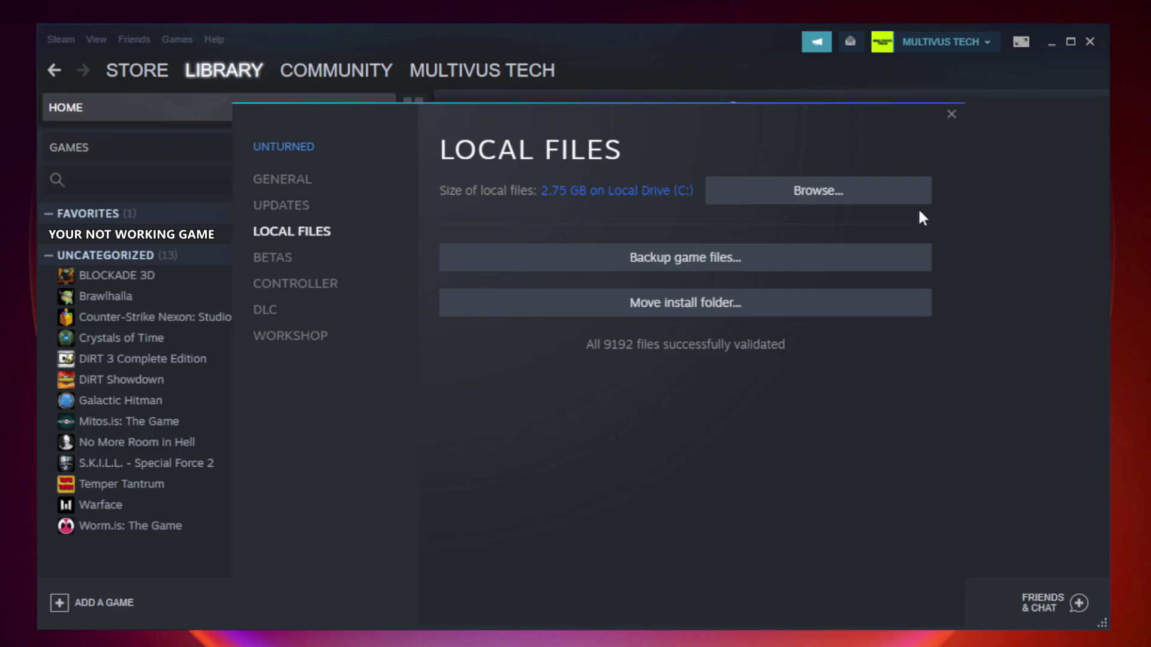
Open the game's install folder and the Properties of its YOUR NOT WORKING GAME shortcut.
left_click(821, 192)
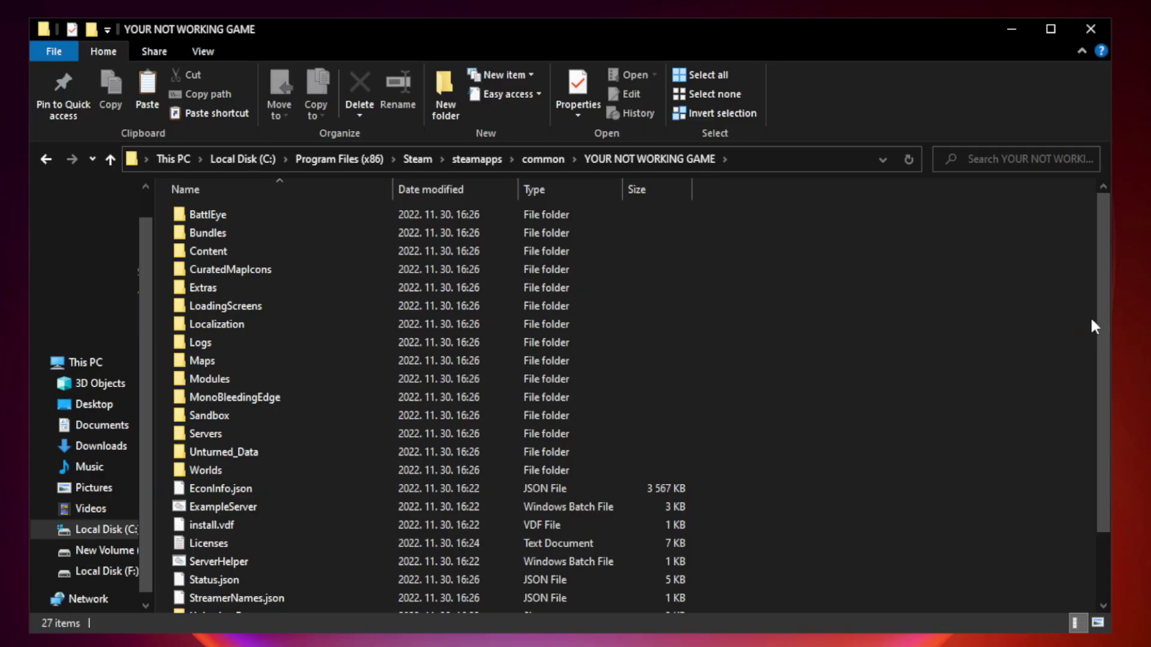
left_click_drag(1104, 314, 1105, 384)
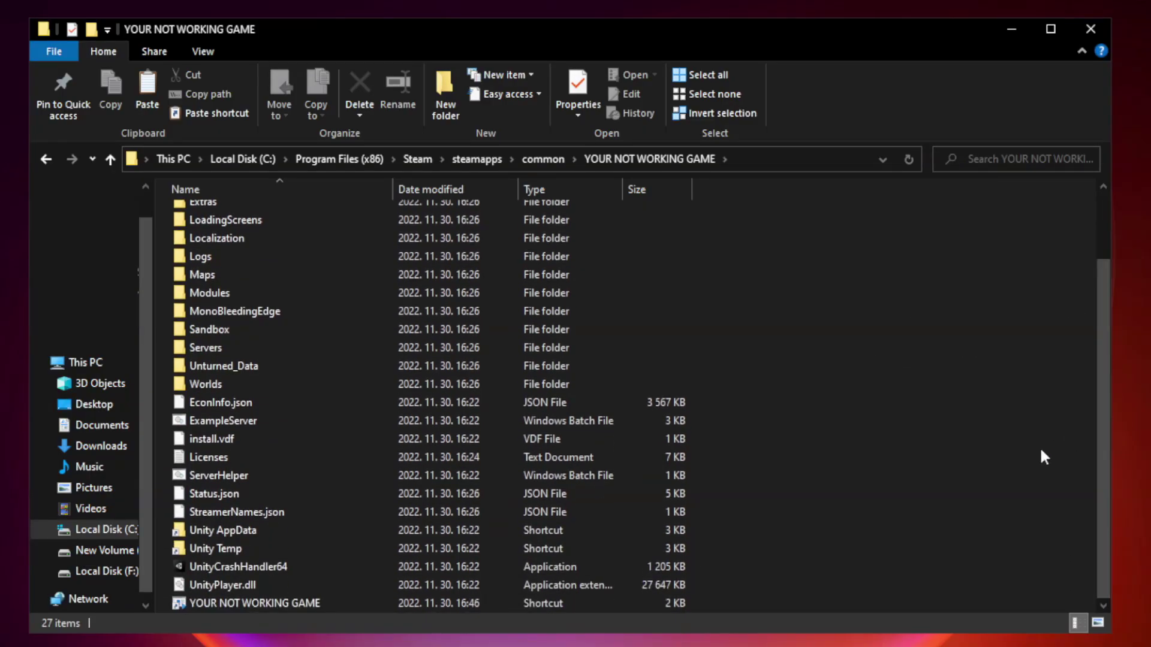
left_click(457, 602)
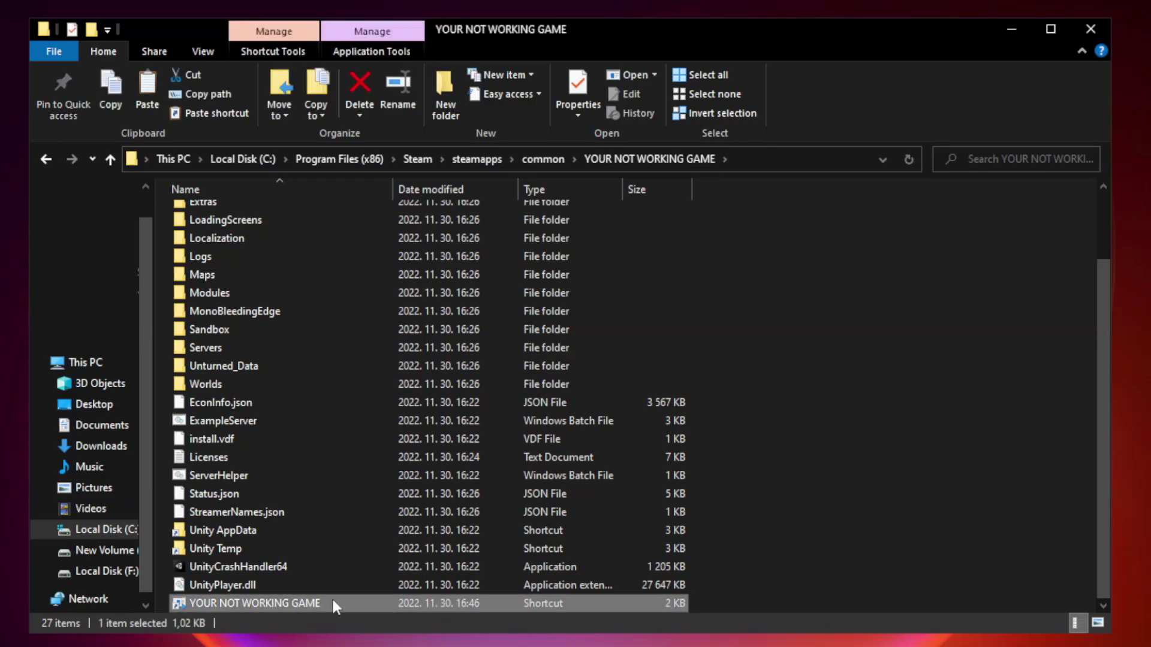
right_click(389, 598)
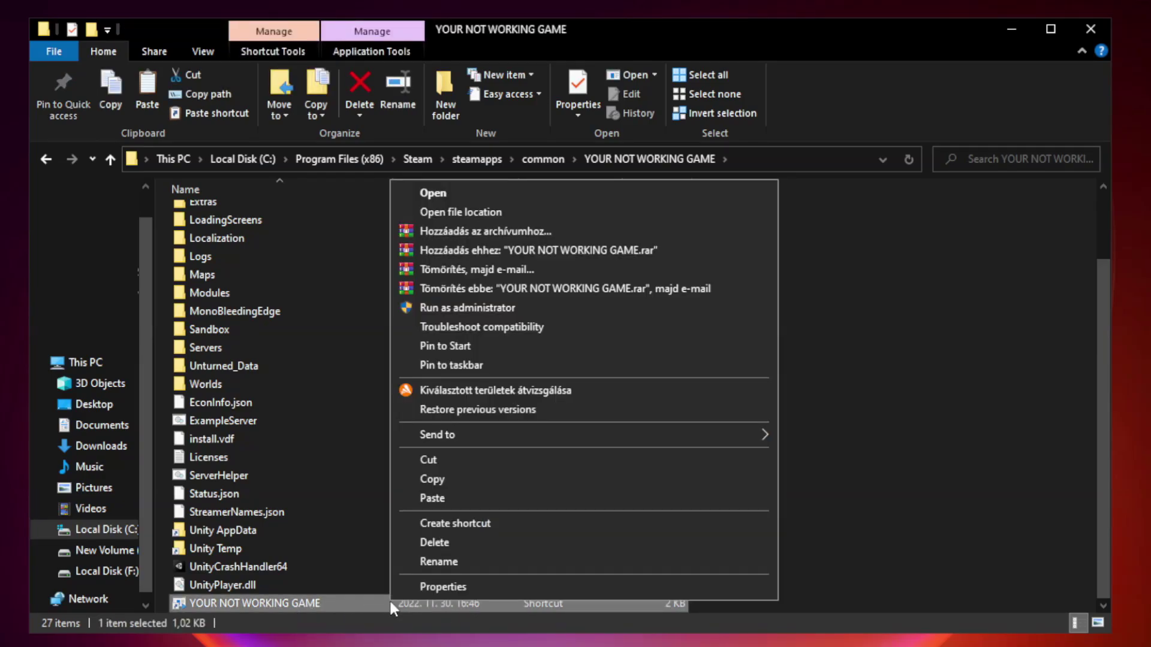
left_click(580, 590)
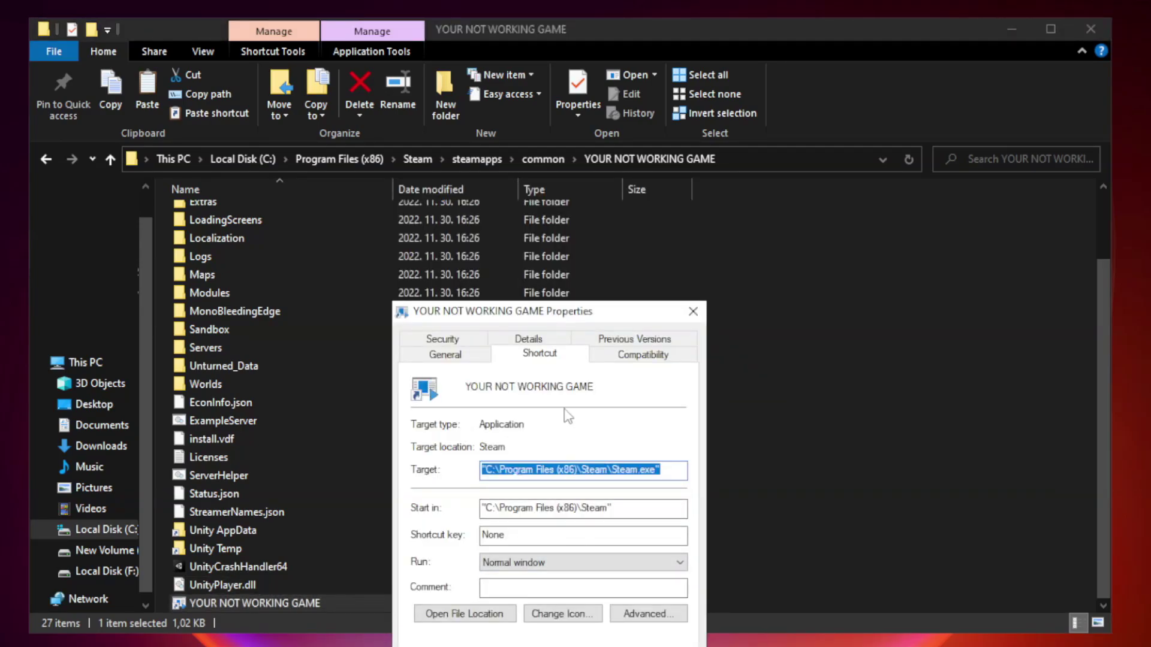
mouse_move(572, 318)
left_mouse_down()
mouse_move(596, 158)
mouse_move(572, 131)
left_mouse_up()
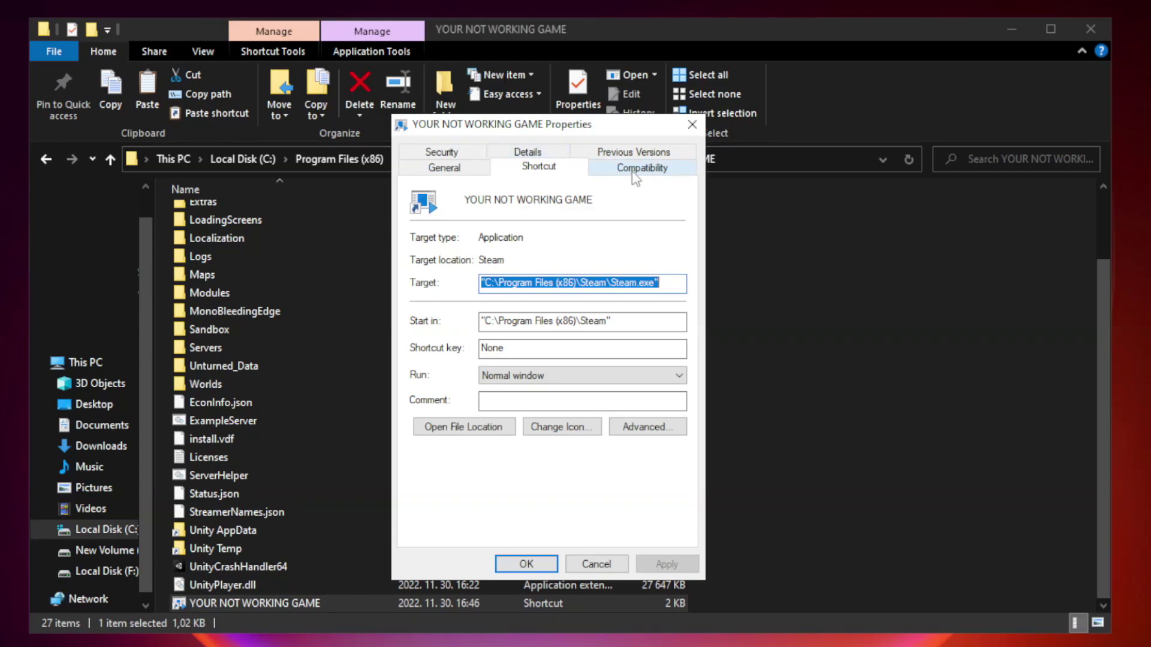
Set the shortcut to Windows 8 compatibility mode, no fullscreen optimizations, run as administrator.
left_click(641, 170)
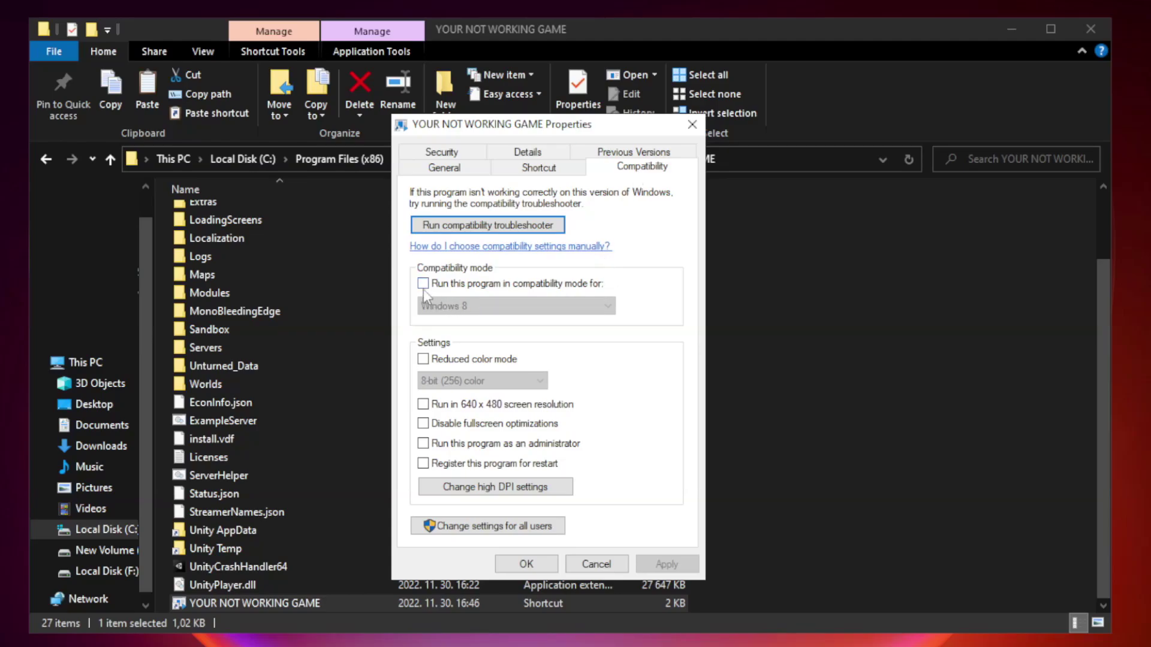
left_click(458, 286)
left_click(519, 306)
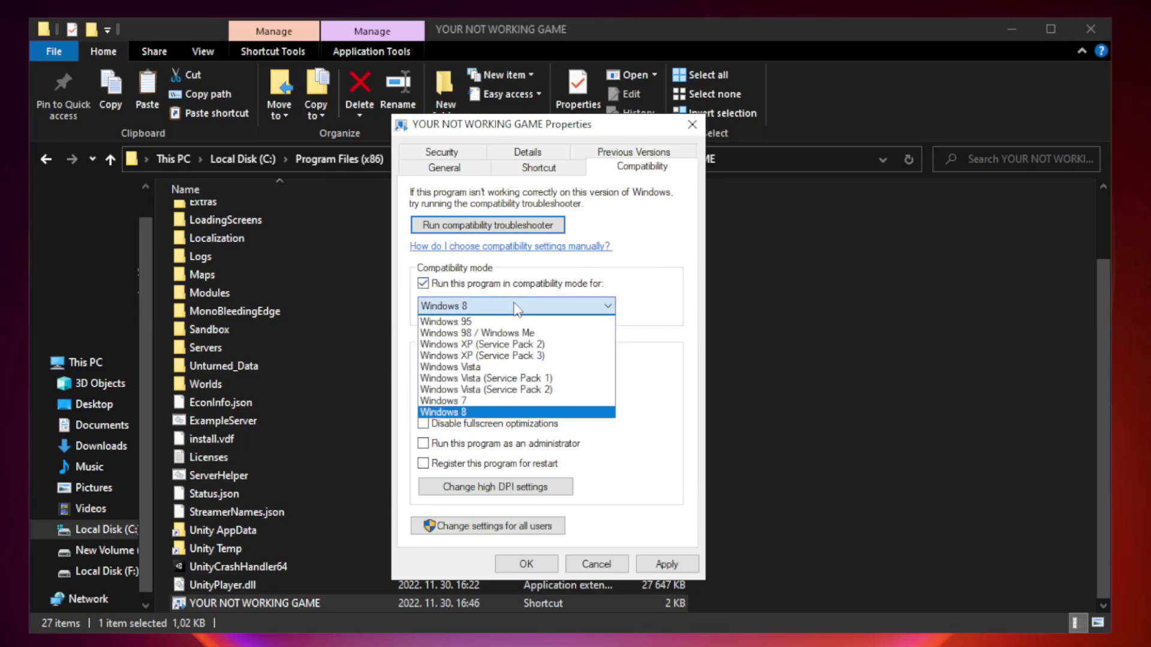
left_click(486, 413)
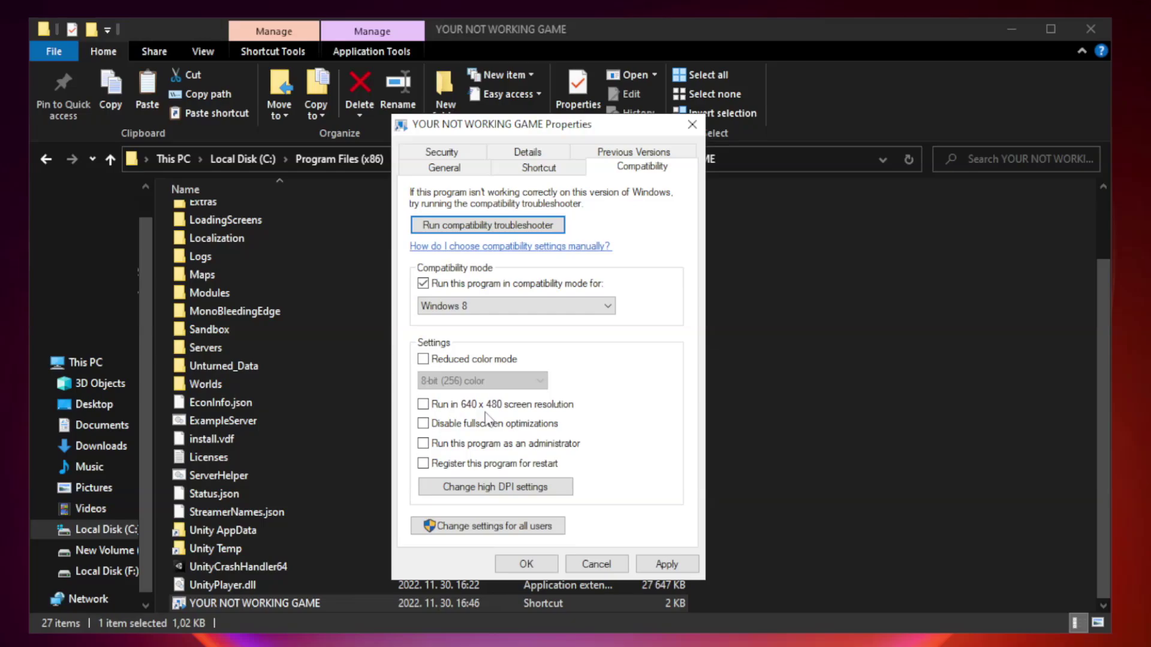
left_click(450, 427)
left_click(453, 450)
left_click(659, 565)
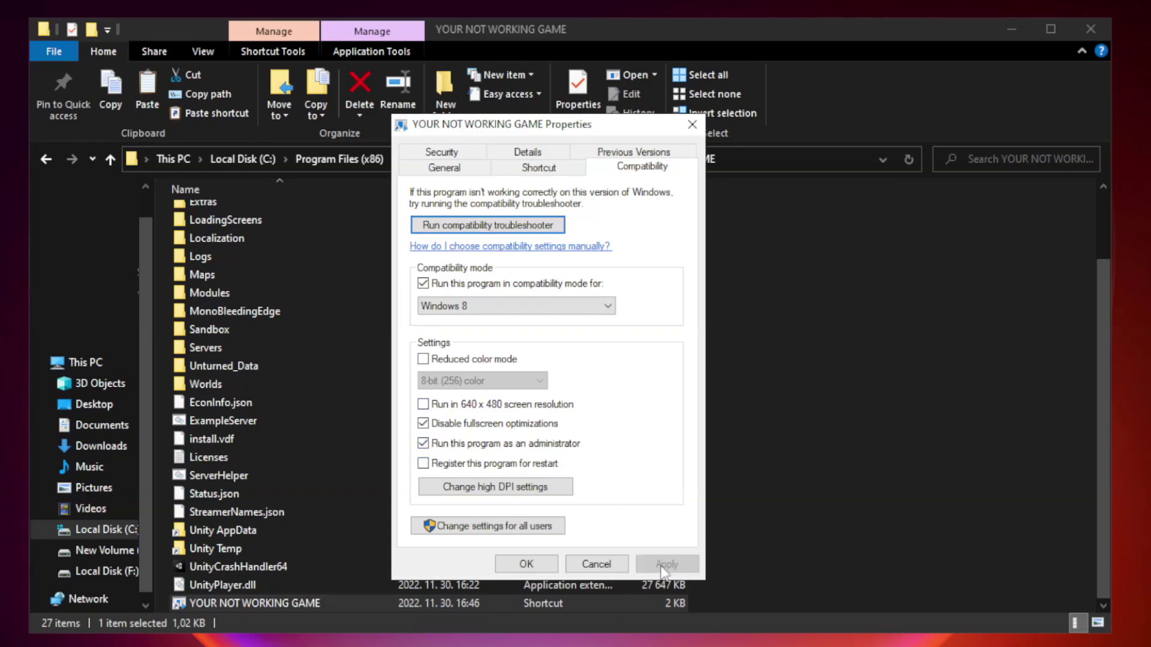
left_click(525, 565)
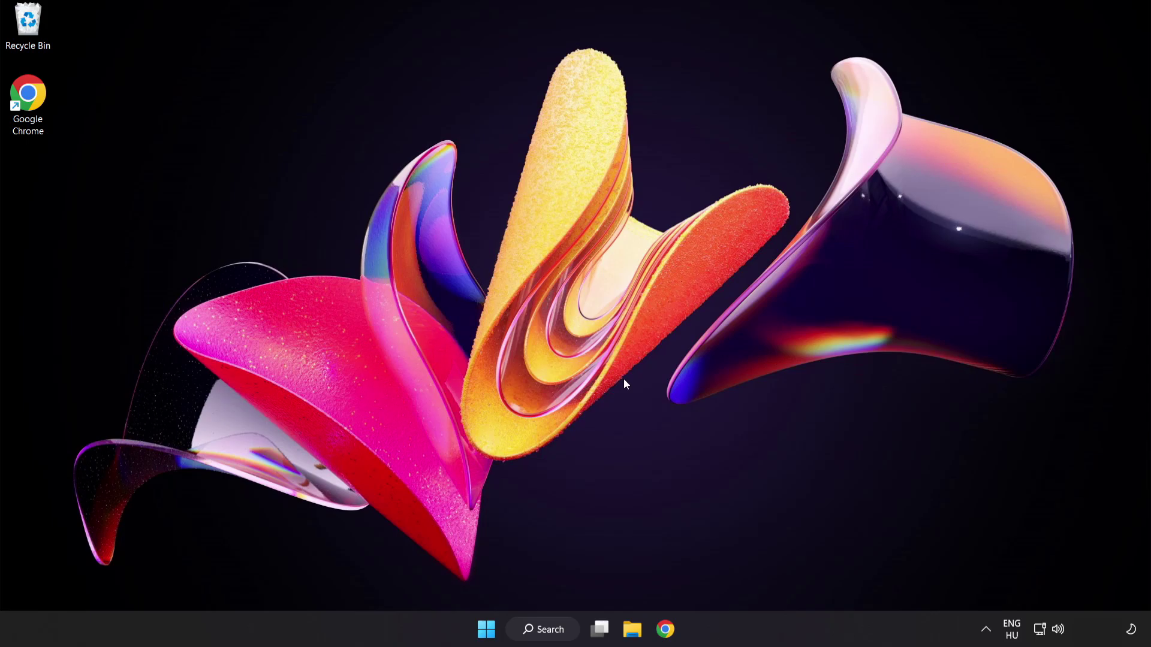
Show the Startup apps list in Task Manager.
right_click(490, 633)
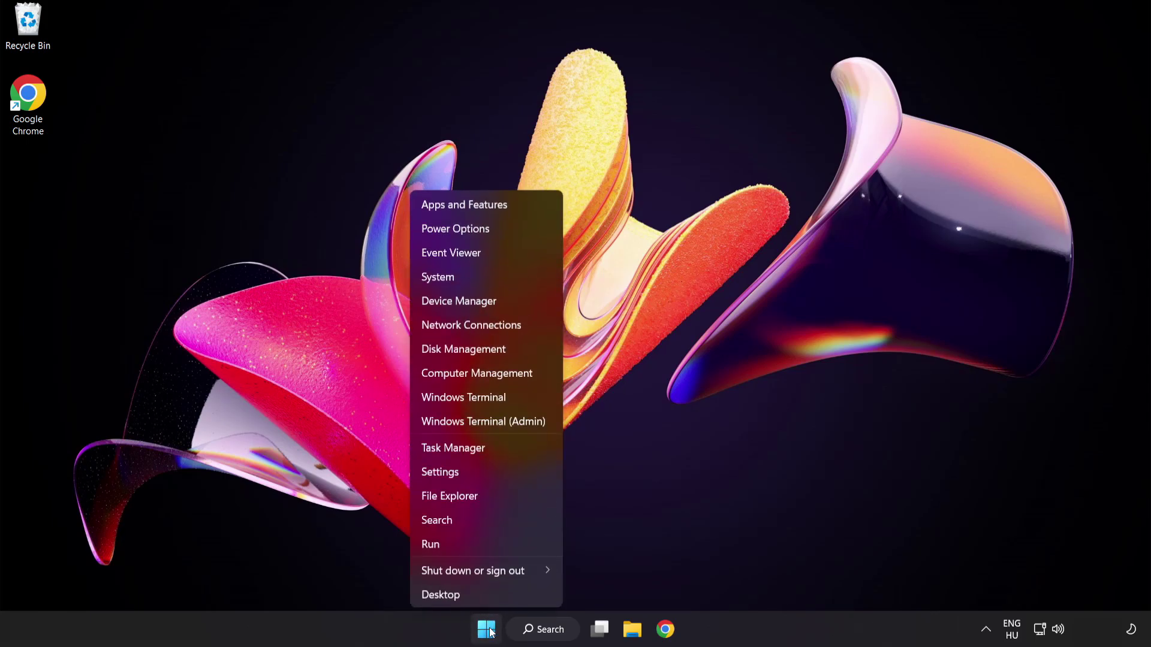
left_click(498, 447)
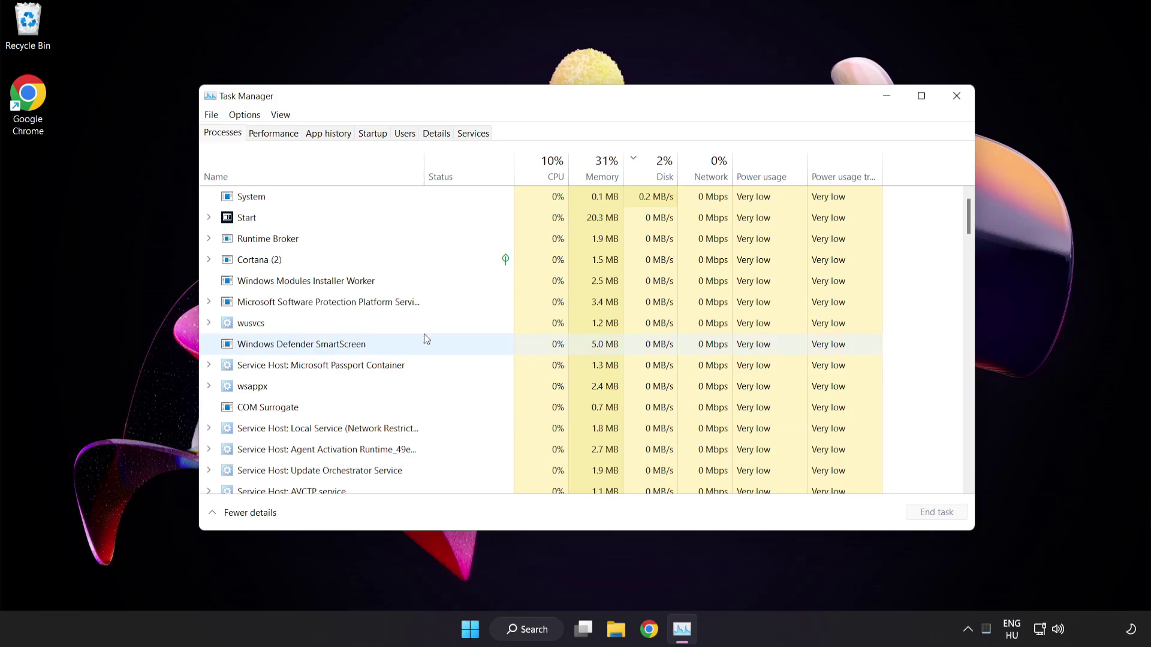
left_click(373, 133)
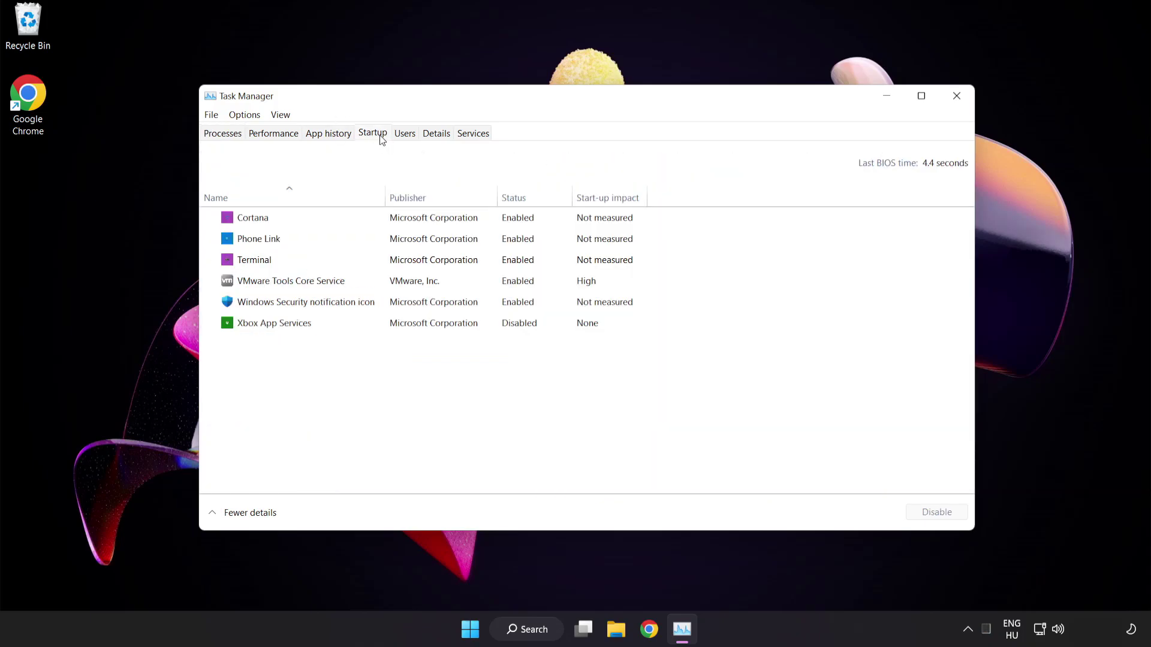
Disable Cortana, Phone Link, Terminal and the Windows Security notification icon at startup.
left_click(381, 225)
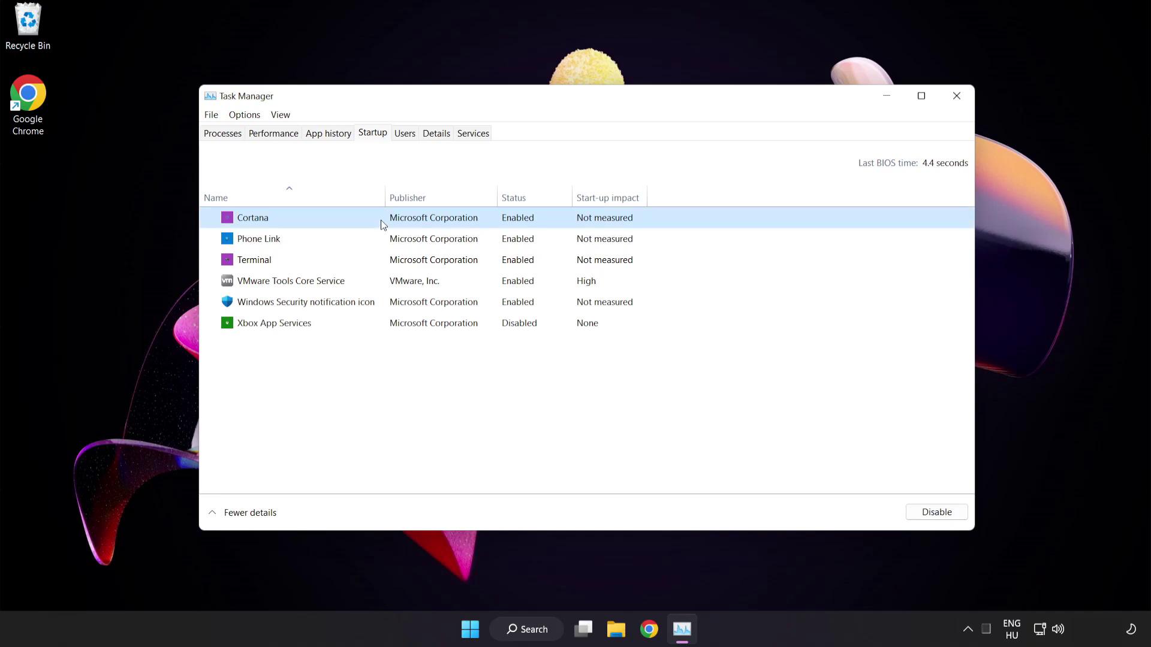
left_click(942, 518)
left_click(357, 240)
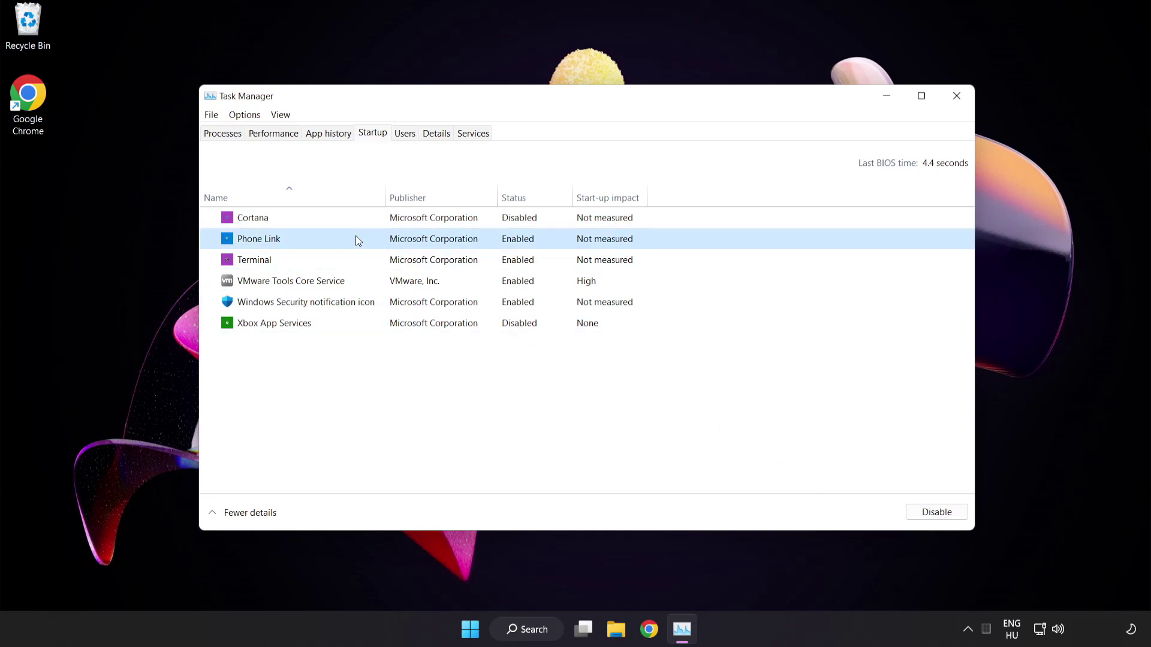
left_click(930, 517)
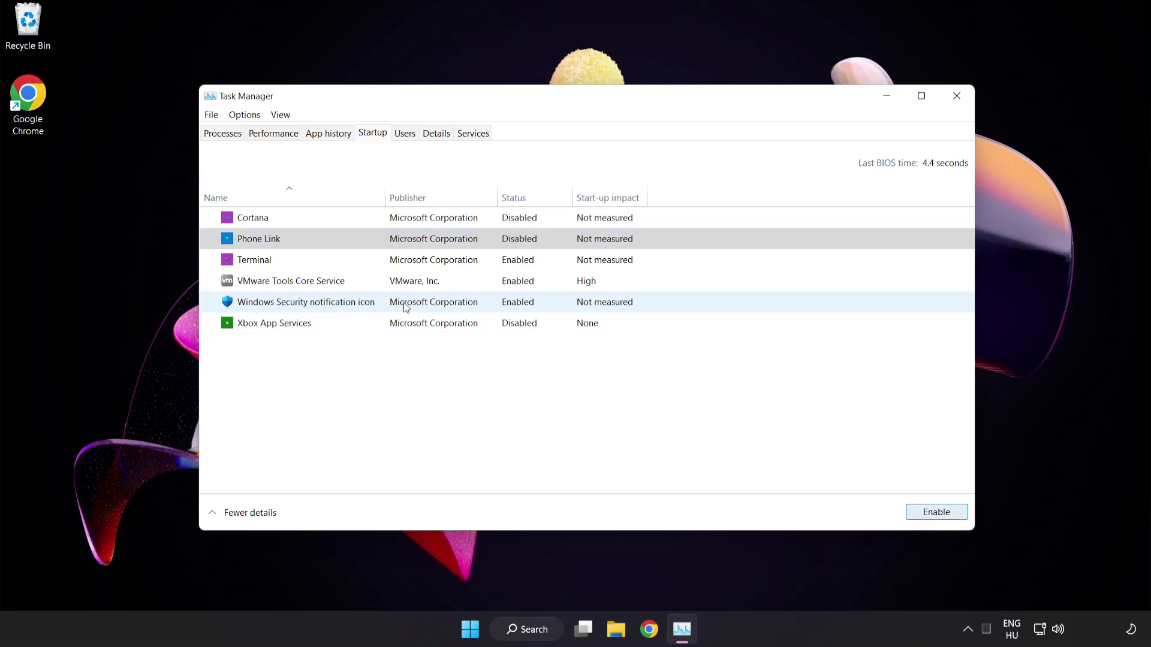
left_click(364, 261)
left_click(930, 513)
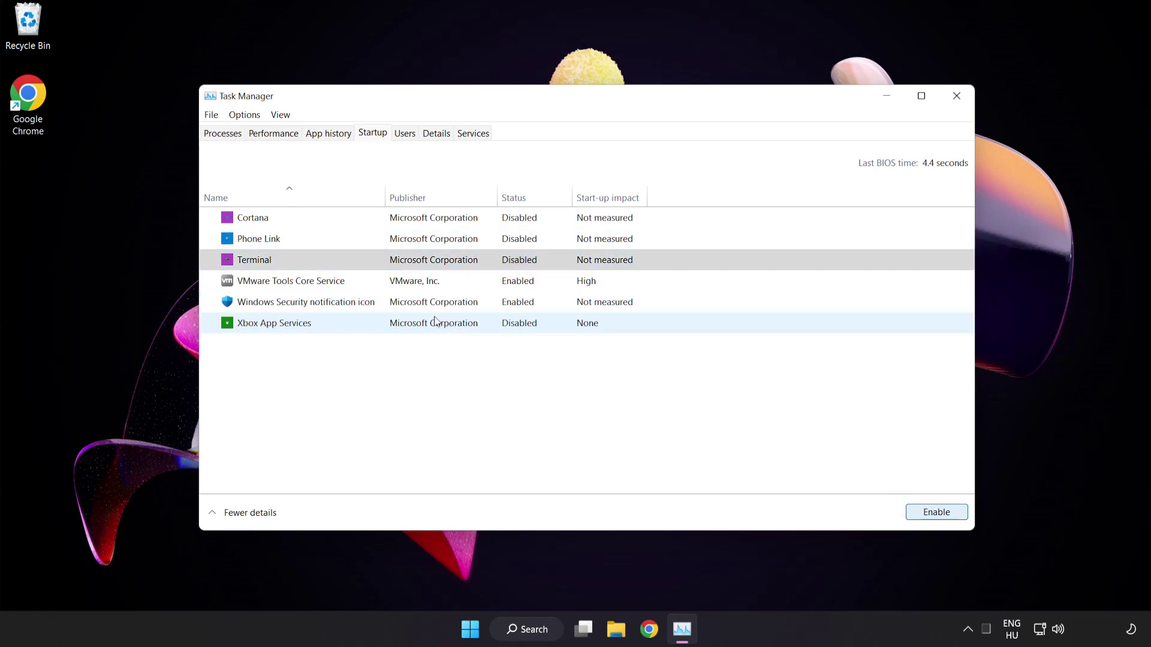
left_click(393, 305)
left_click(931, 514)
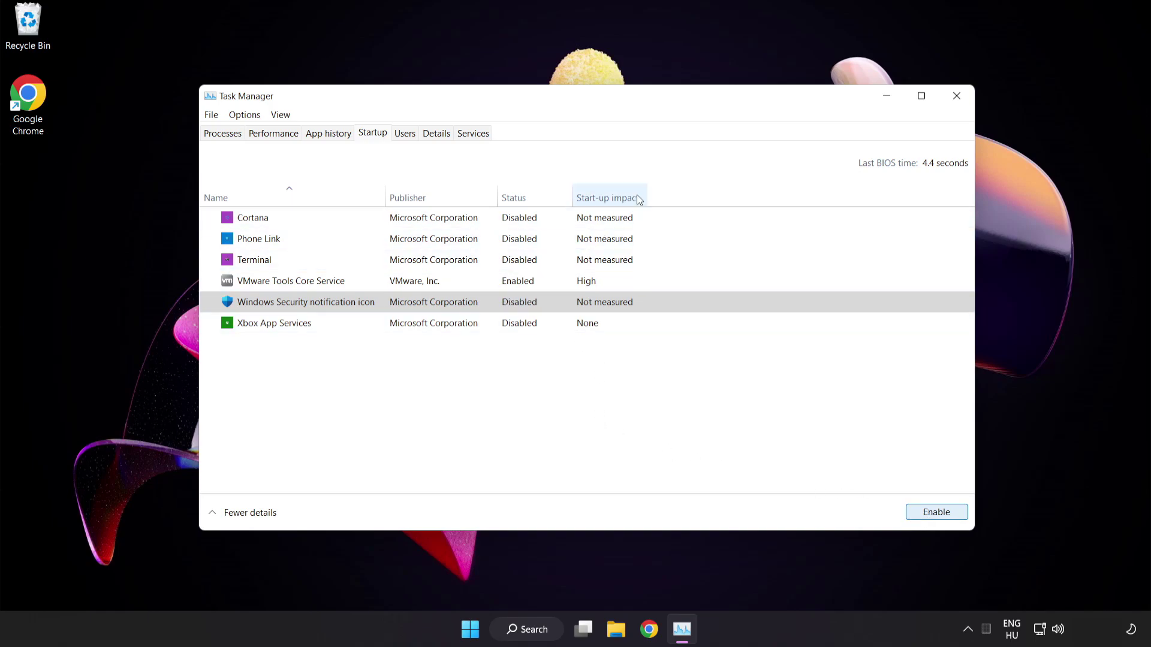
Close Task Manager and start downloading the DirectX End-User Runtime Web Installer in Chrome.
left_click(957, 98)
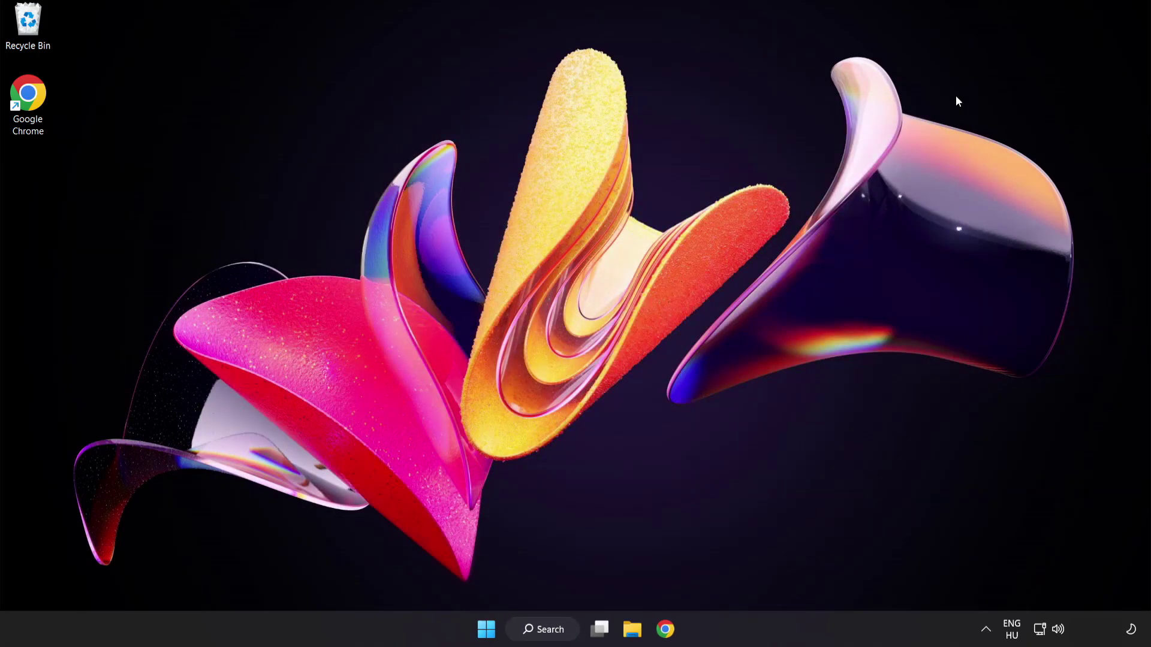
left_click(665, 629)
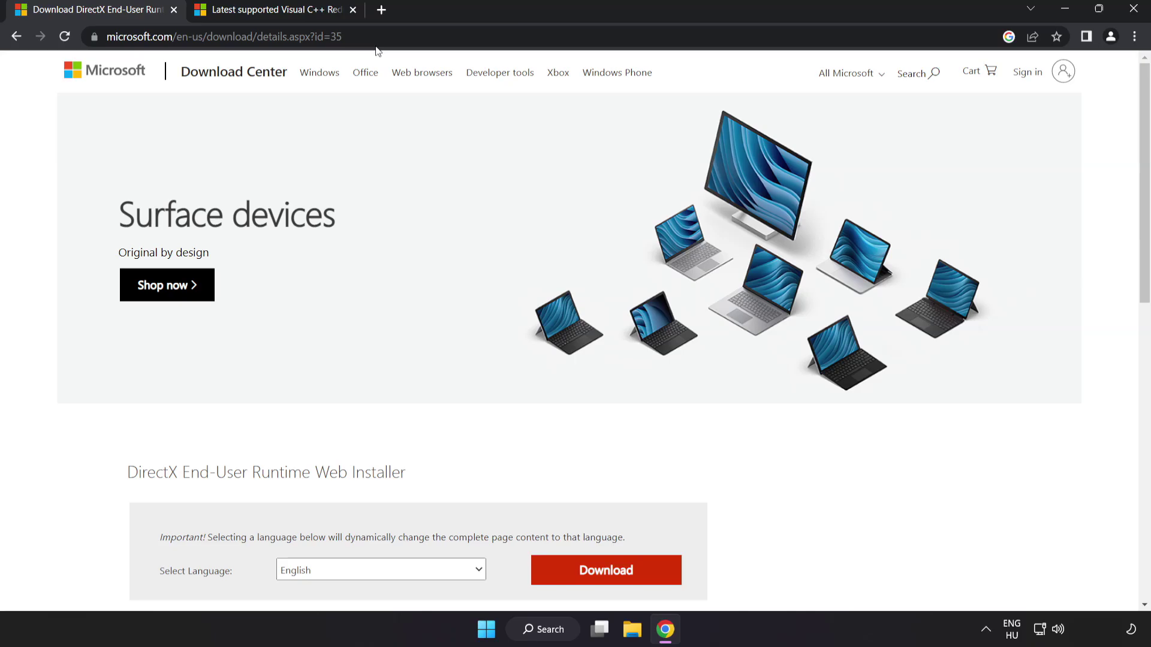
left_click_drag(325, 37, 412, 31)
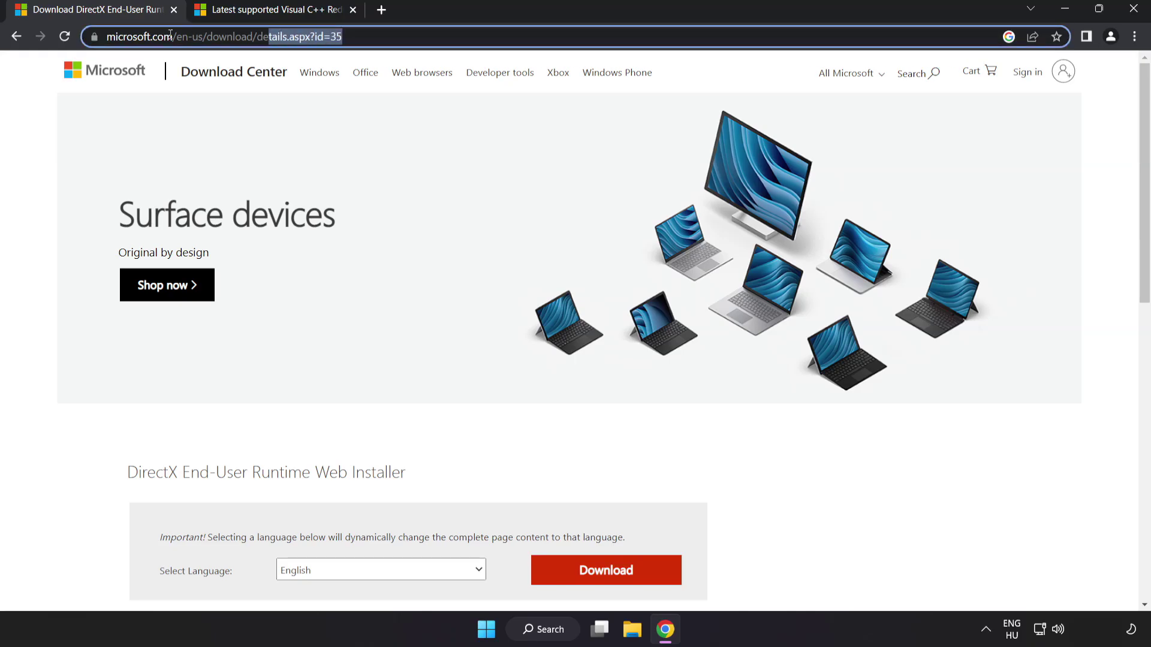
left_click(804, 485)
scroll(596, 438, "down", 2)
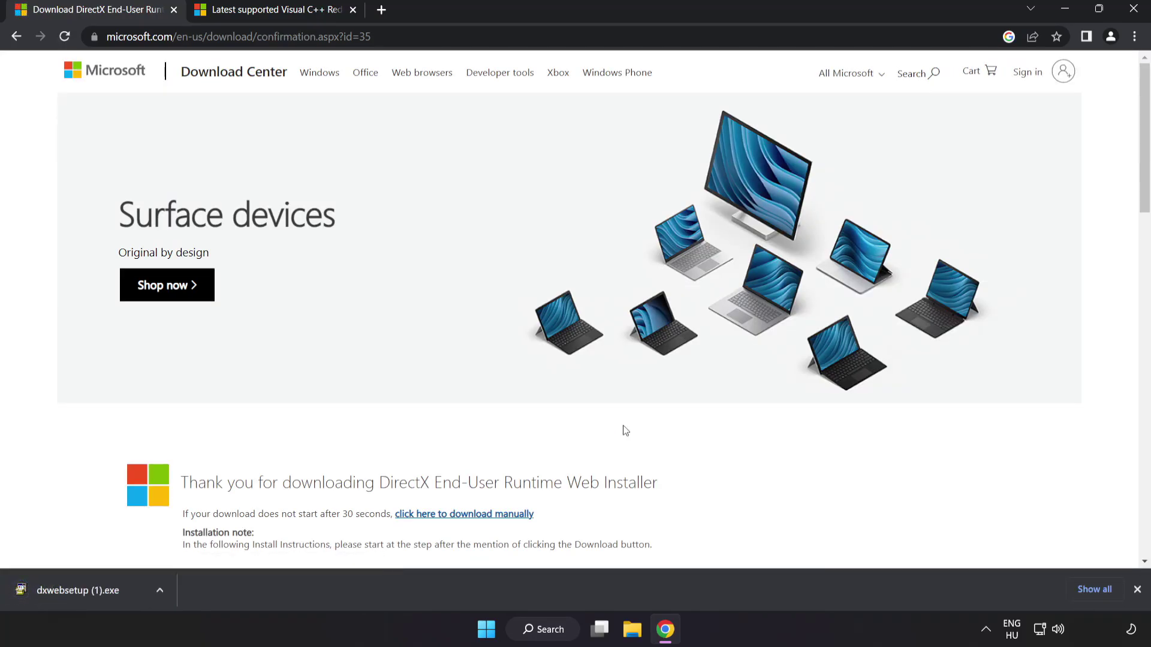
Run DirectX Setup, accept the licence, decline the Bing Bar, and finish the installer.
left_click(96, 591)
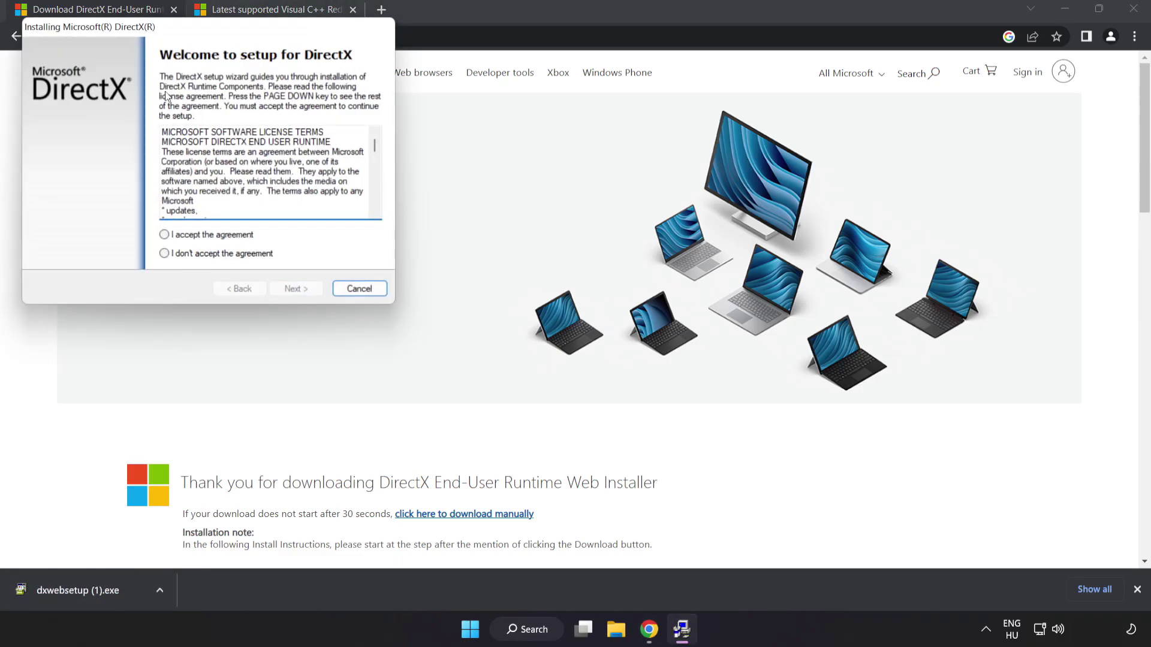
left_click_drag(171, 27, 523, 150)
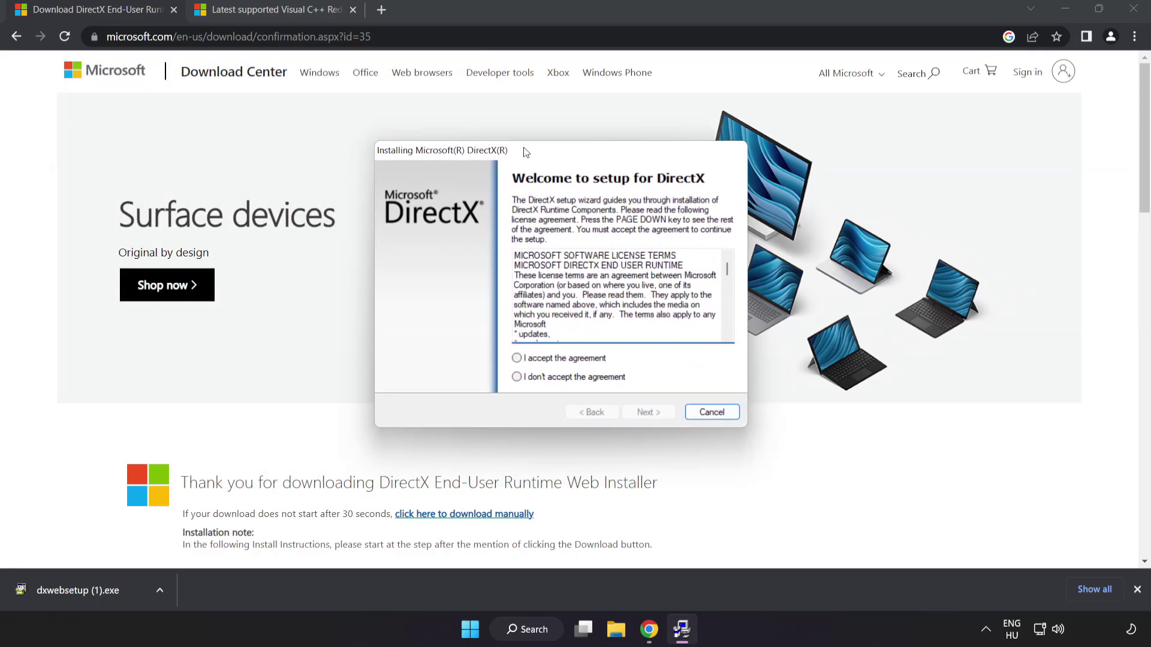
left_click_drag(726, 271, 734, 333)
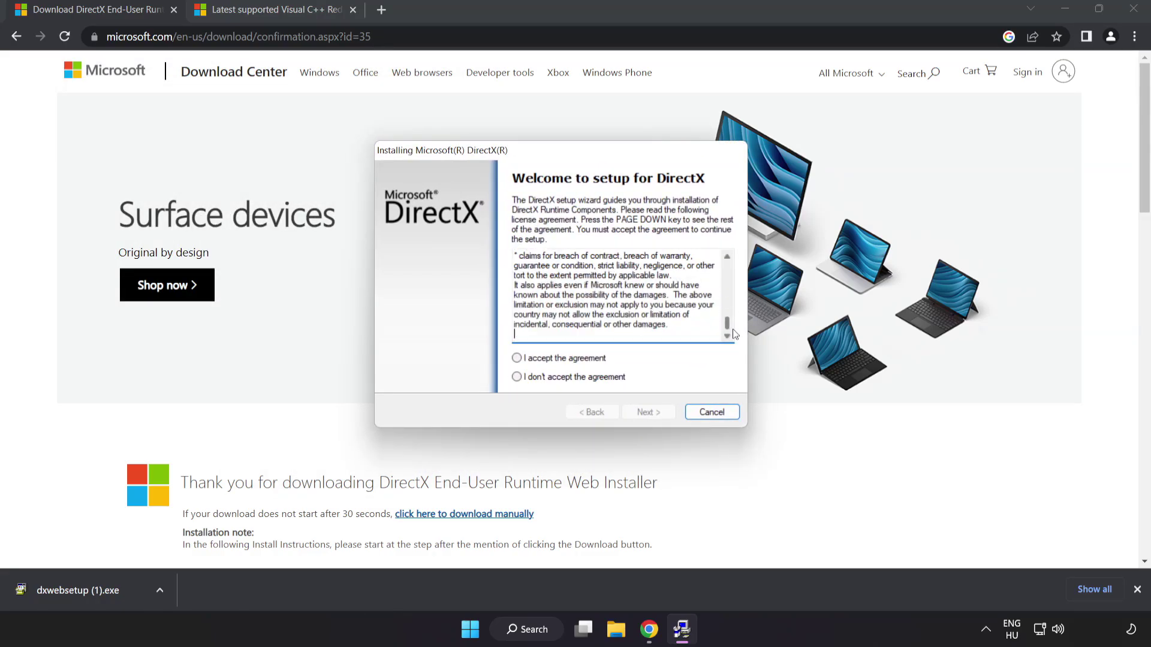
left_click(538, 360)
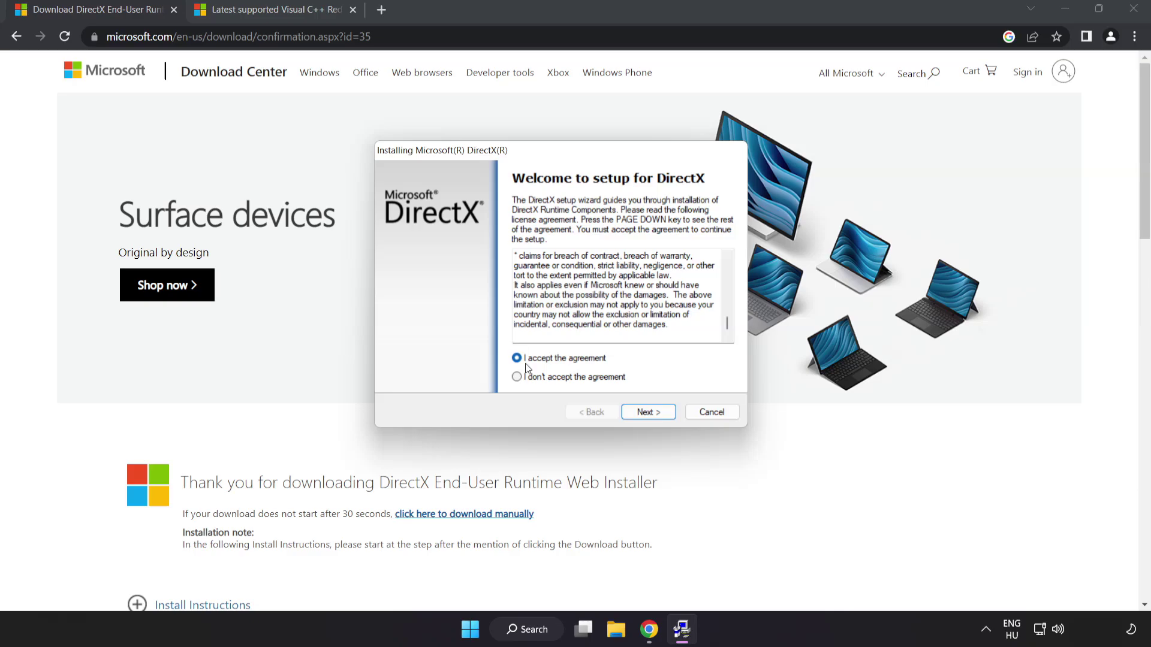
left_click(647, 413)
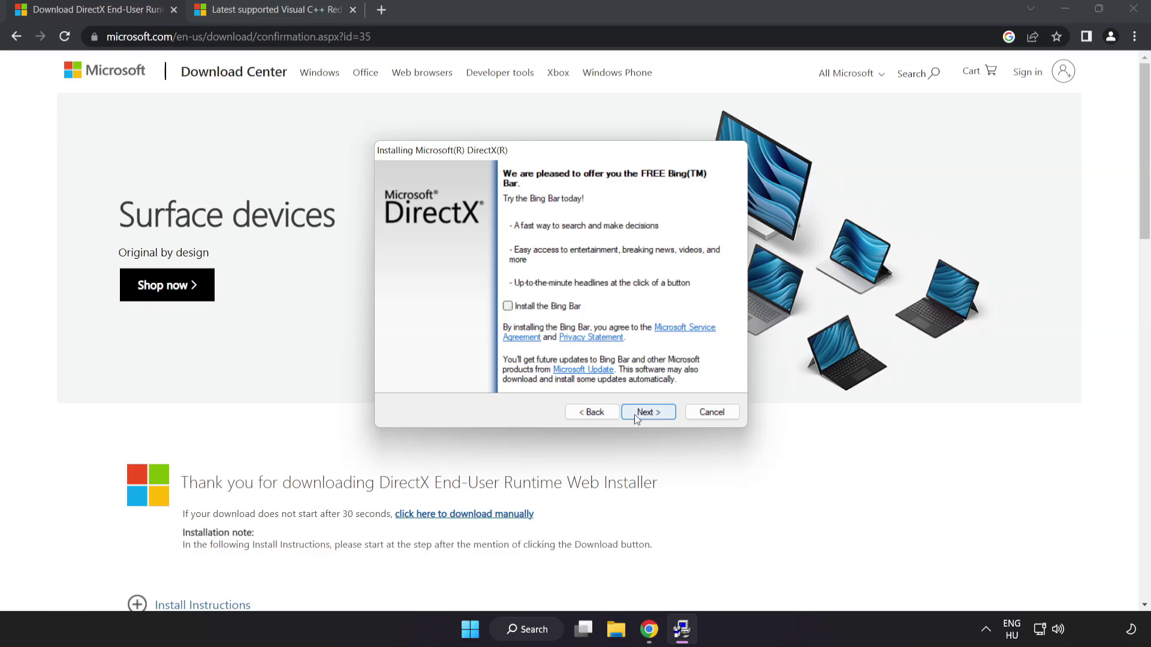
left_click(652, 412)
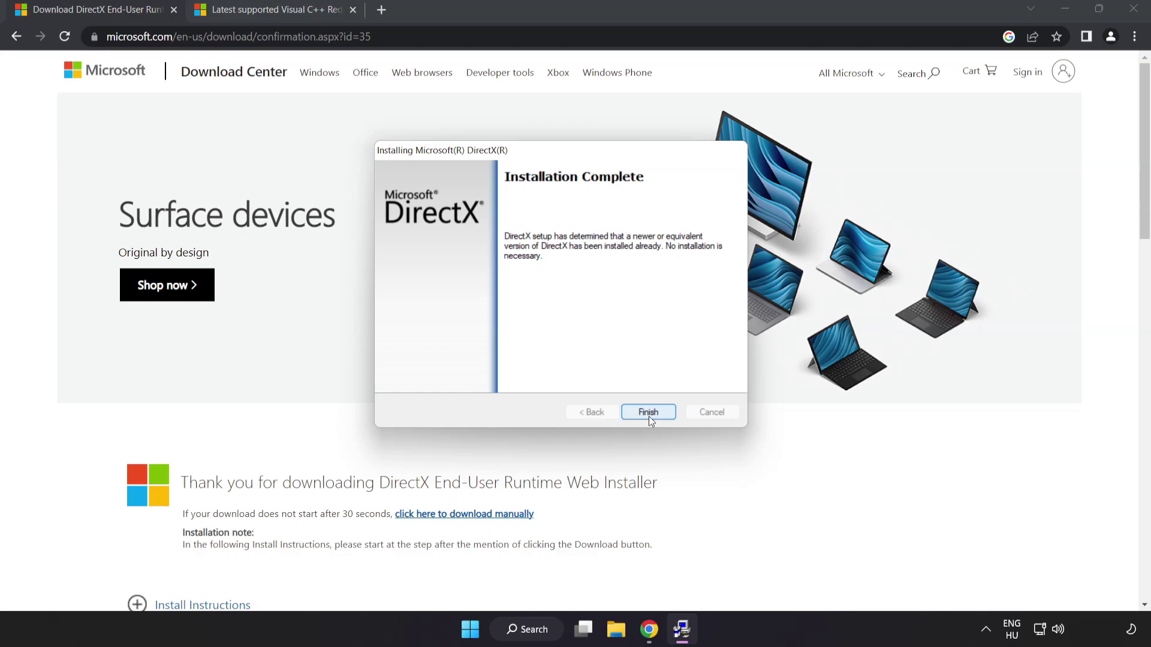
left_click(649, 414)
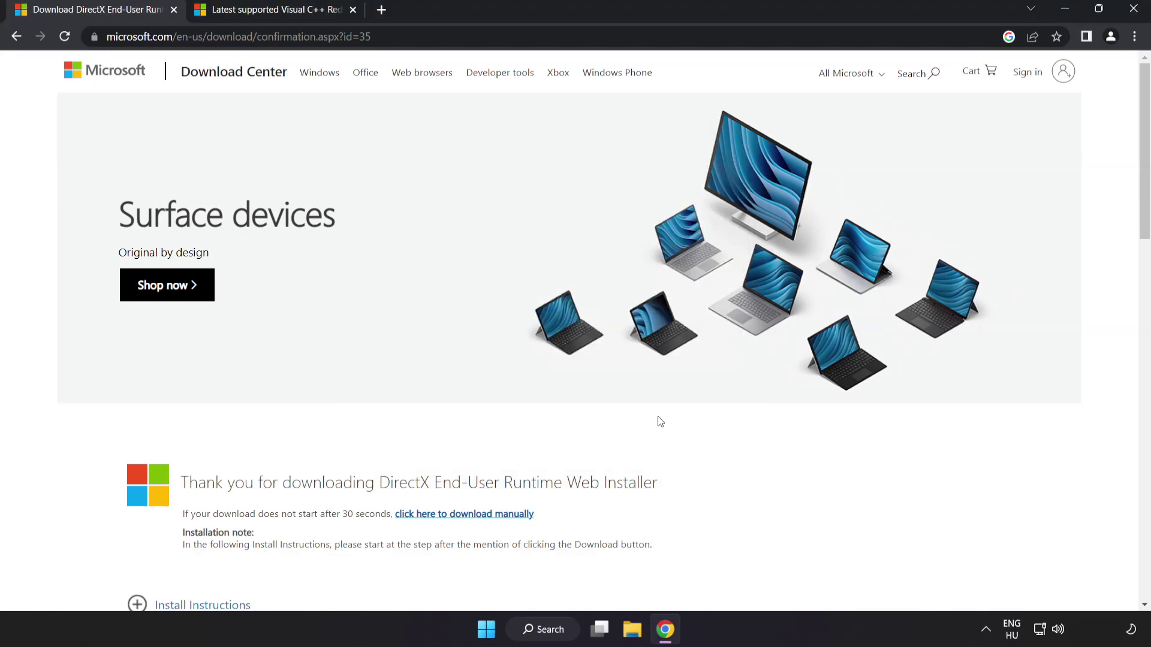
Close the DirectX tab and download the ARM64, x86 and x64 Visual C++ 2015–2022 redistributables.
left_click(174, 10)
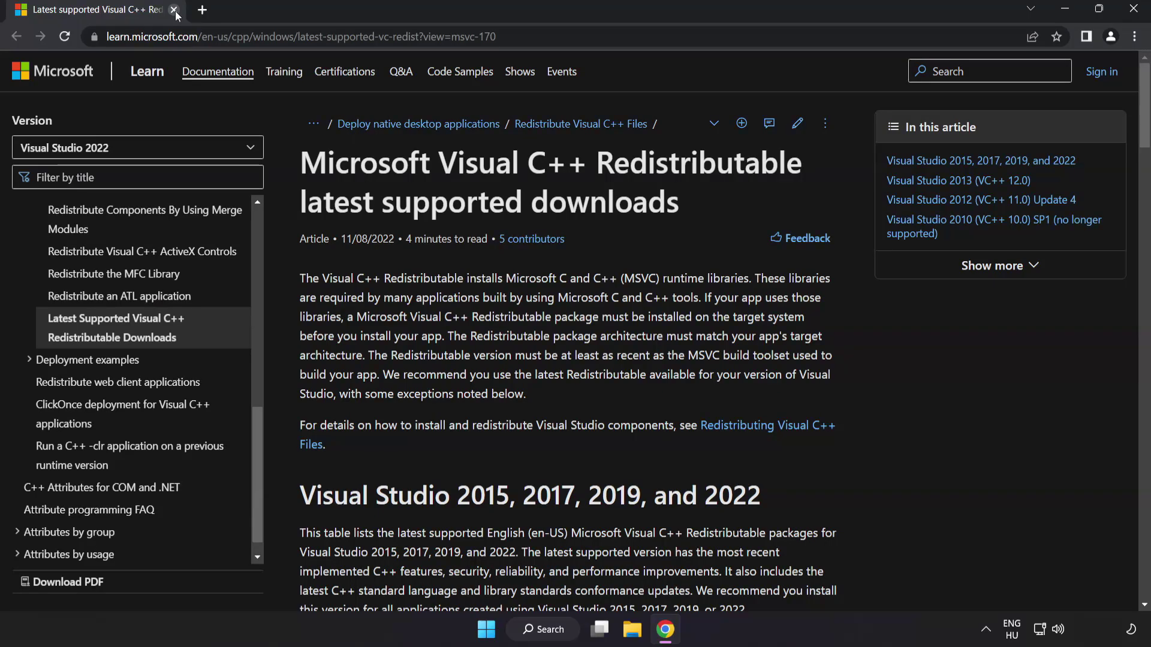
left_click(618, 40)
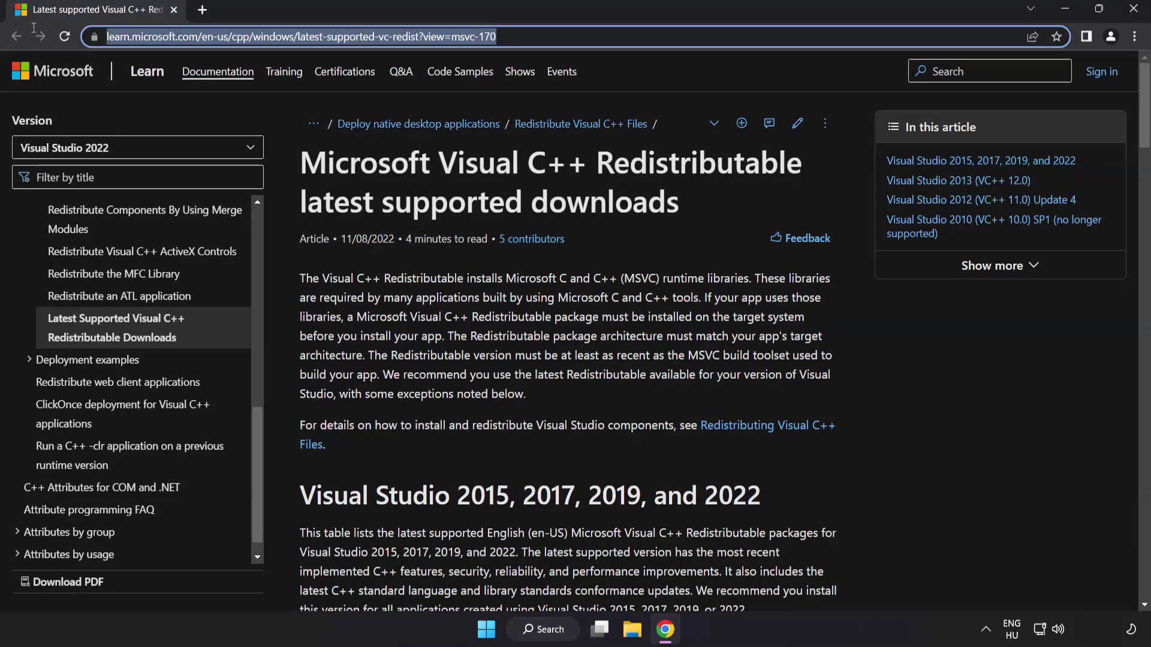
left_click(578, 177)
left_click_drag(1145, 110, 1136, 169)
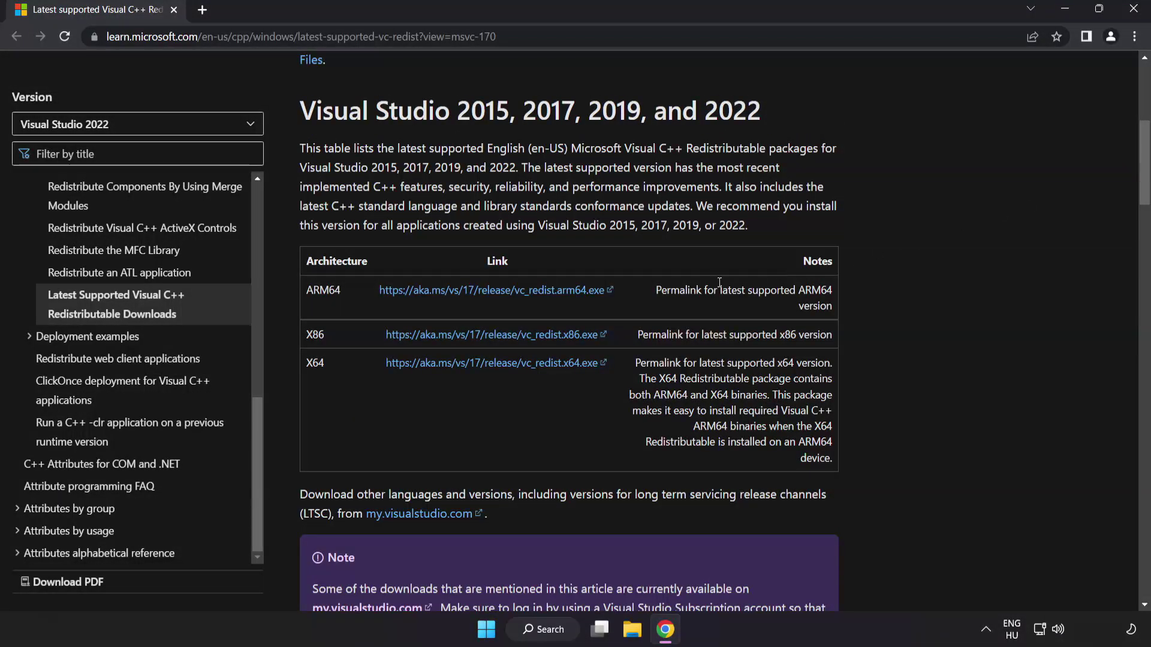
left_click(473, 295)
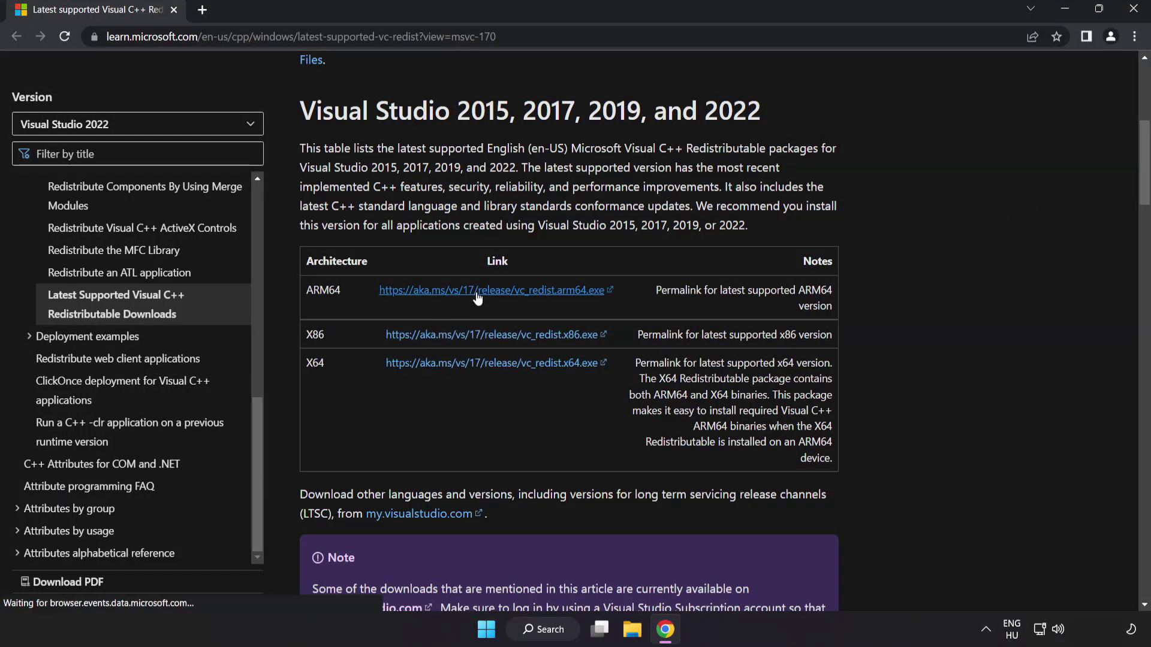
left_click(494, 364)
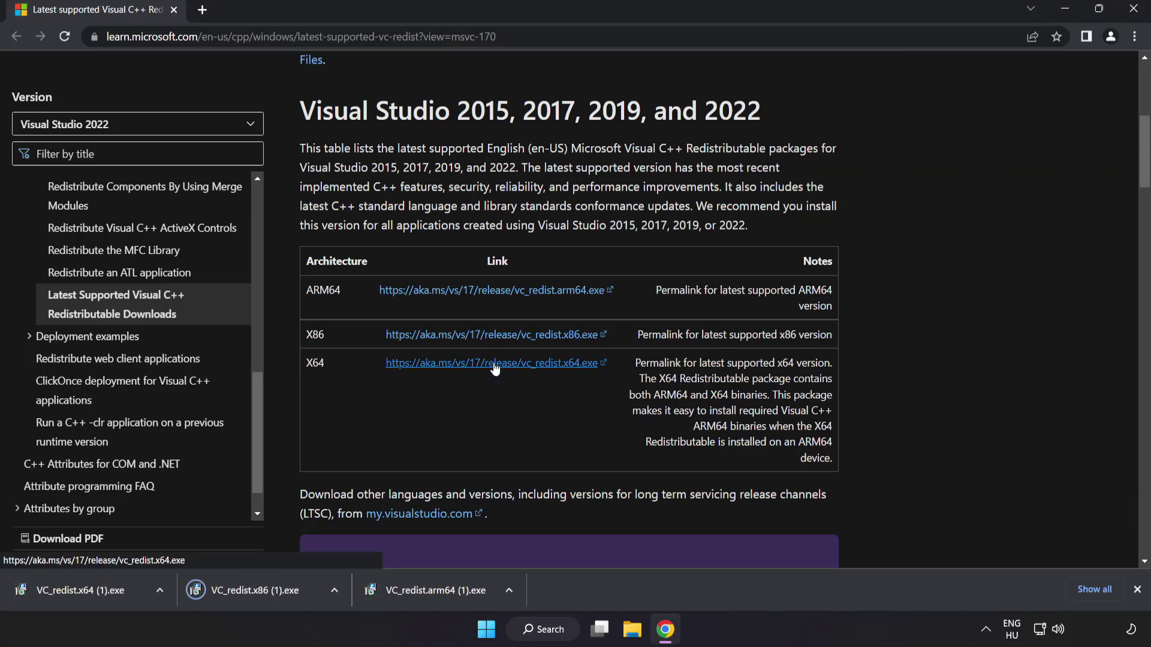
Run the ARM64 VC++ redistributable installer with the terms accepted; dismiss its Setup Failed result.
left_click(433, 592)
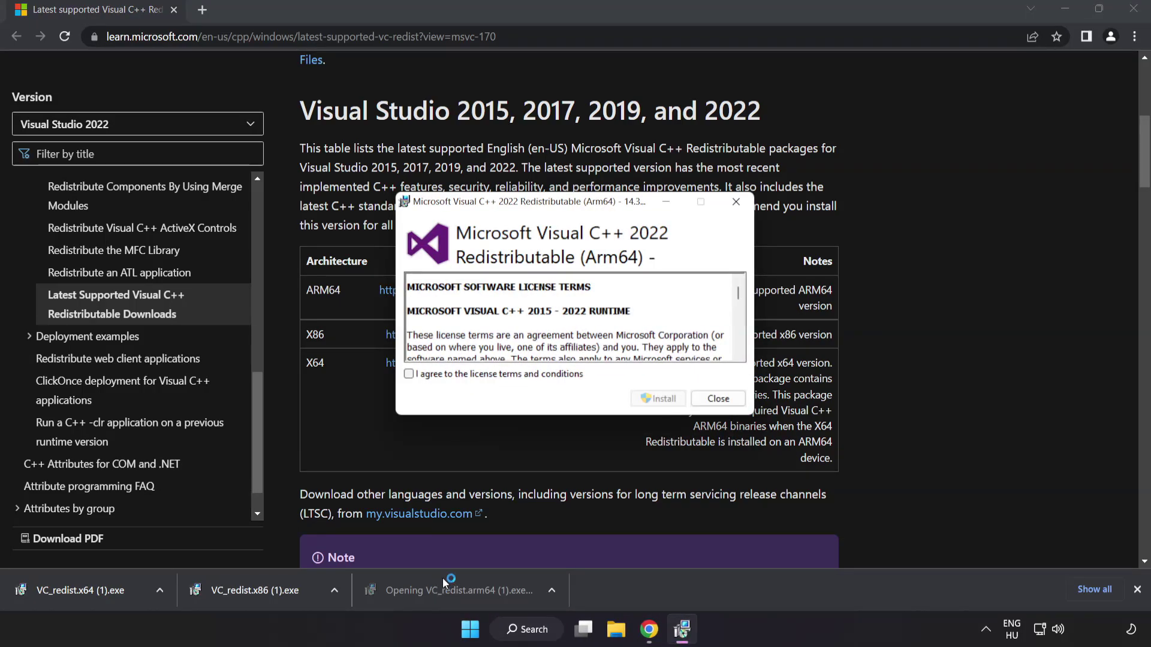
left_click_drag(739, 293, 739, 345)
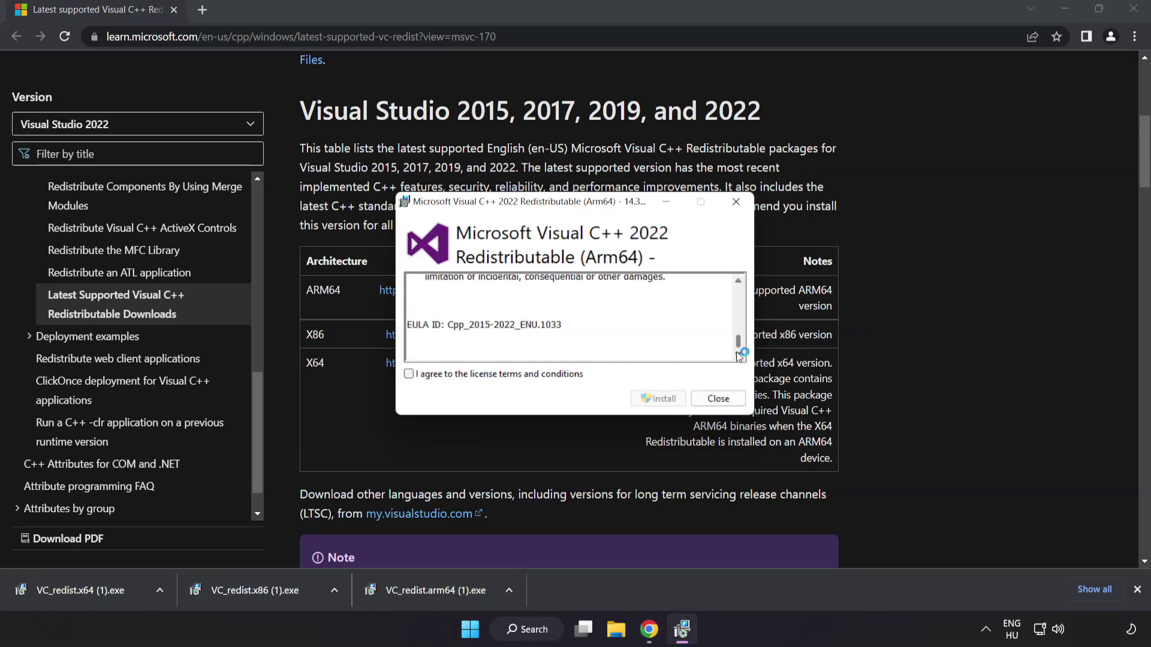
left_click(409, 374)
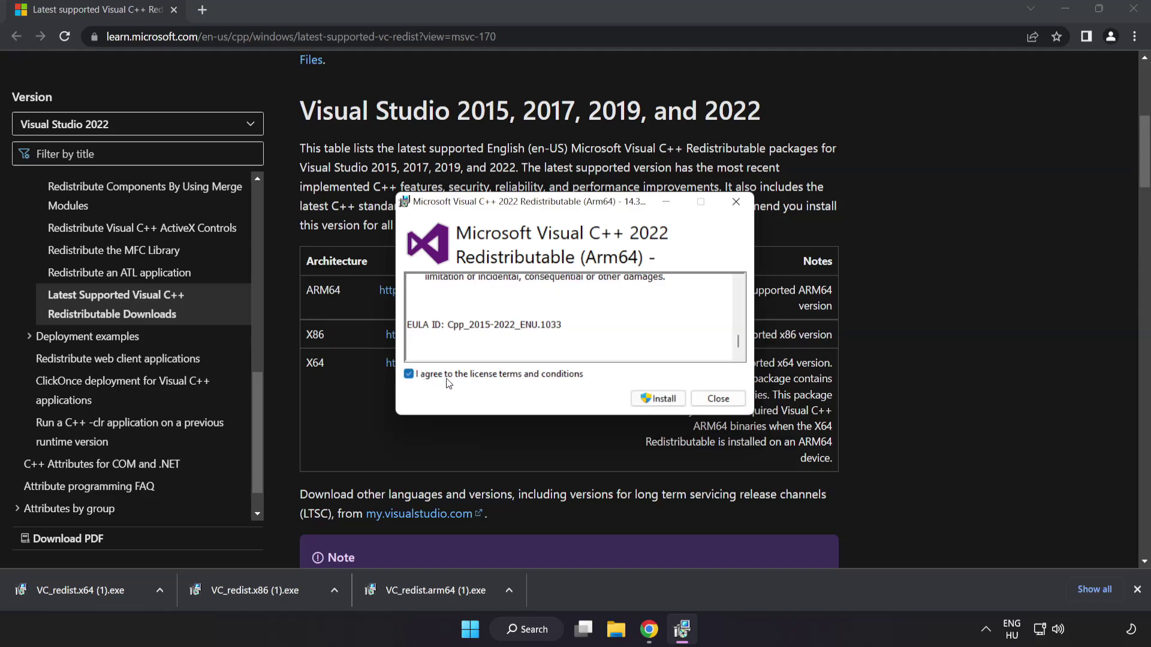
left_click(656, 399)
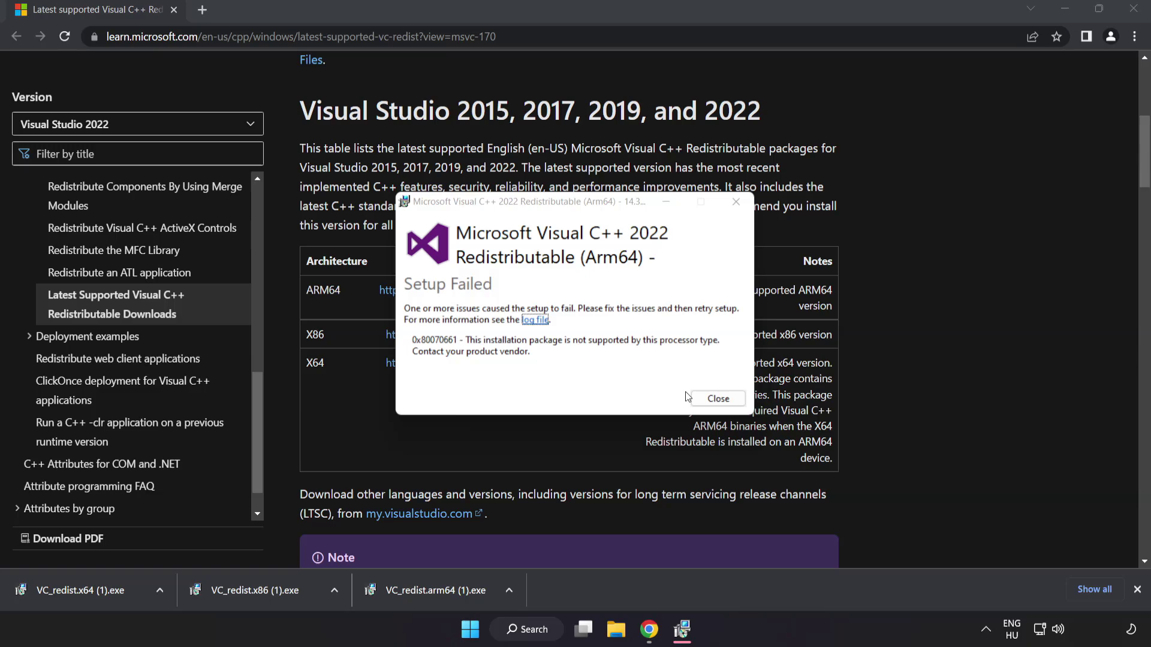
left_click(719, 400)
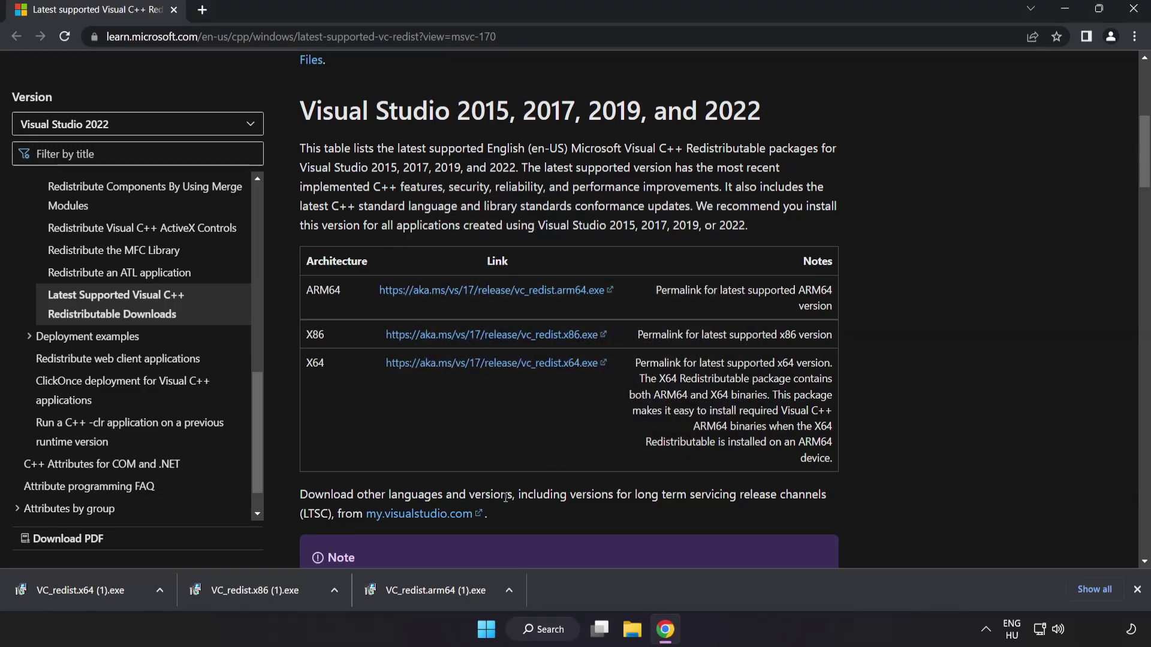
Run the x86 installer (succeeds) and the x64 installer (fails), closing each result dialog.
left_click(259, 592)
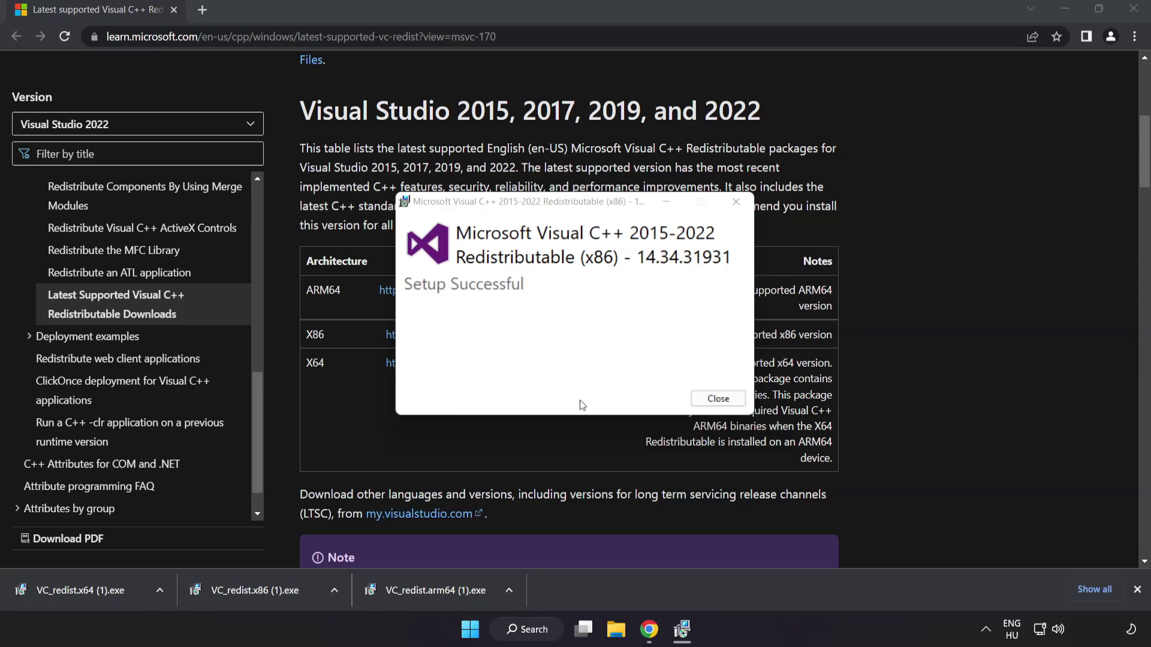
left_click(718, 399)
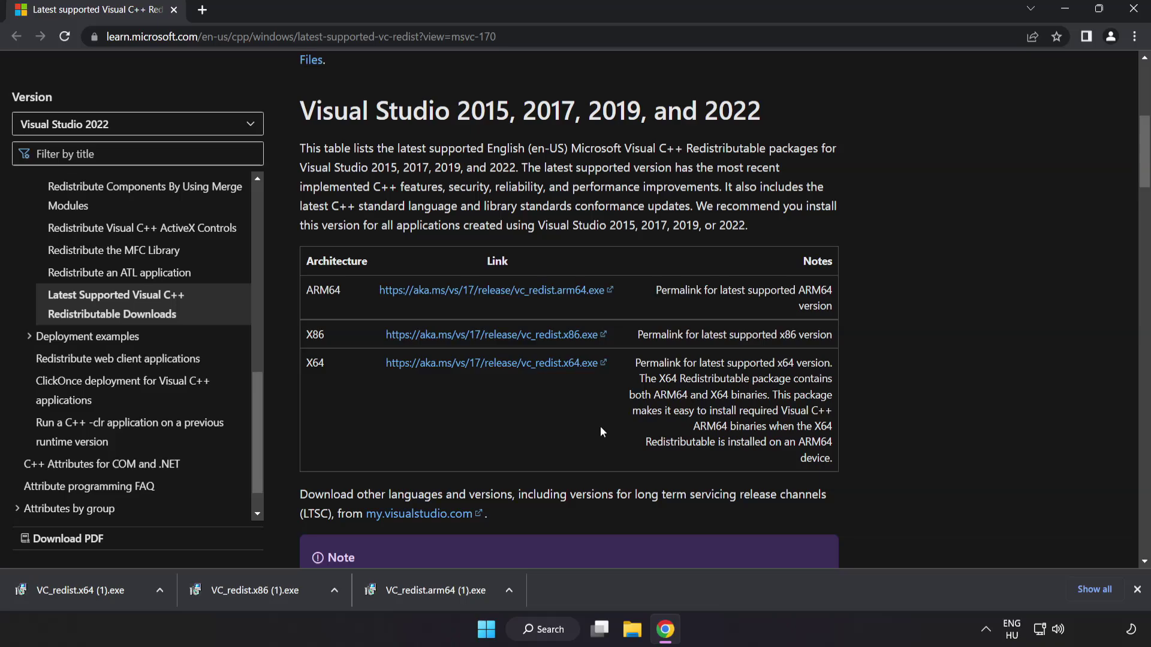
left_click(104, 588)
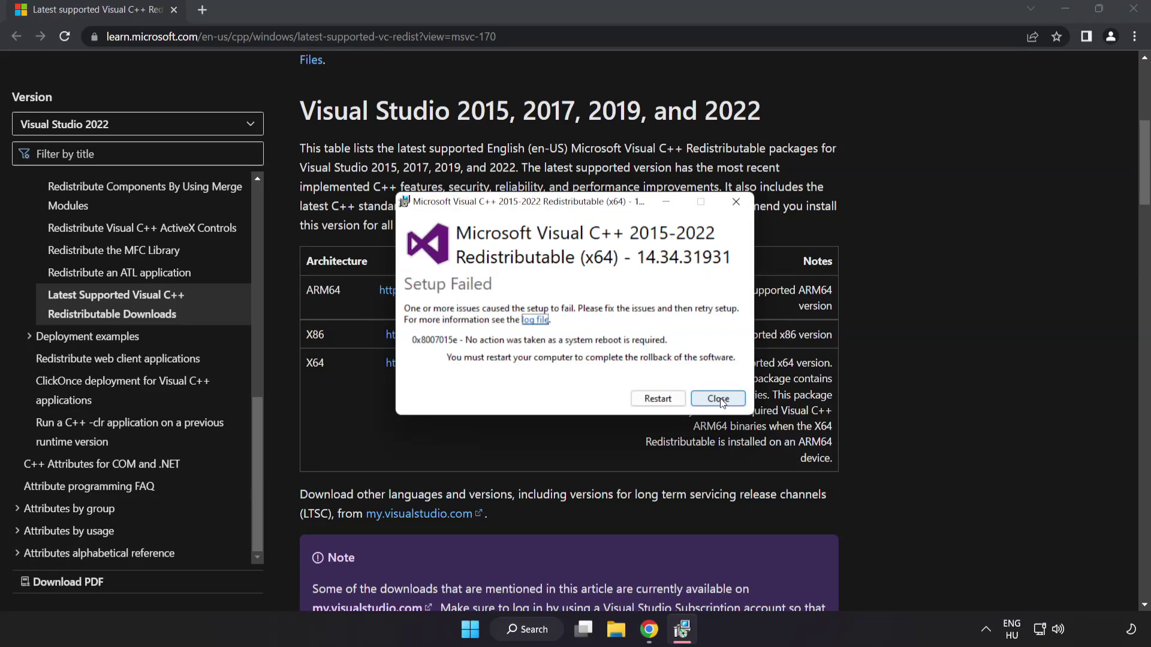
left_click(721, 401)
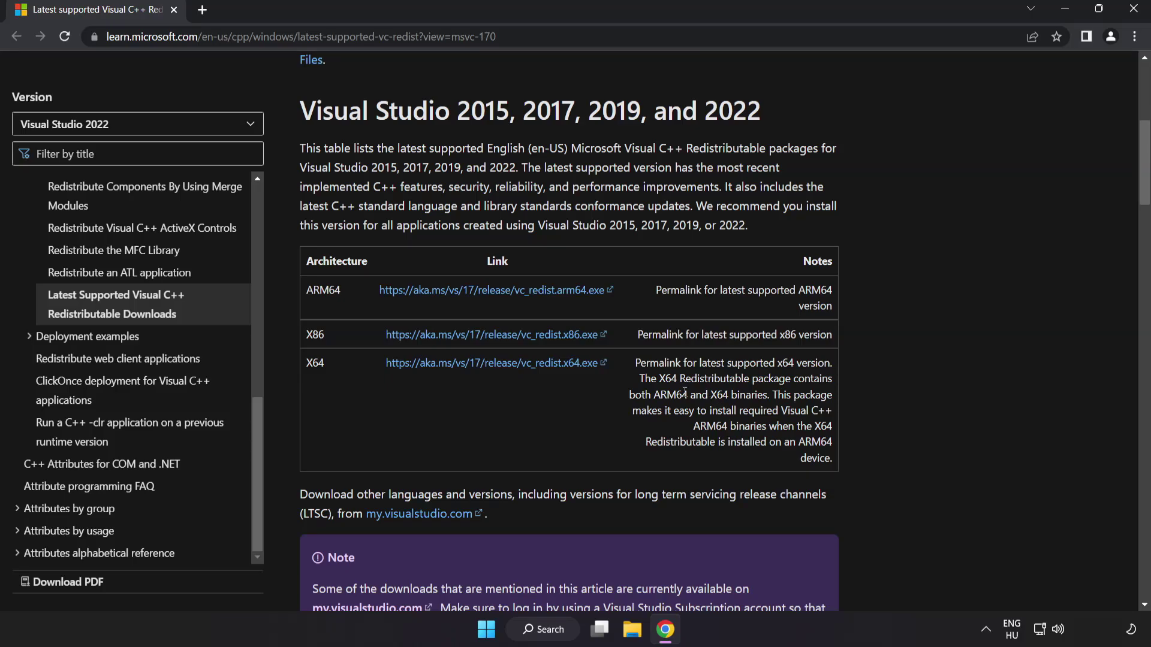
Close Chrome, search Windows for cmd, and show Command Prompt's extra launch options.
left_click(1132, 13)
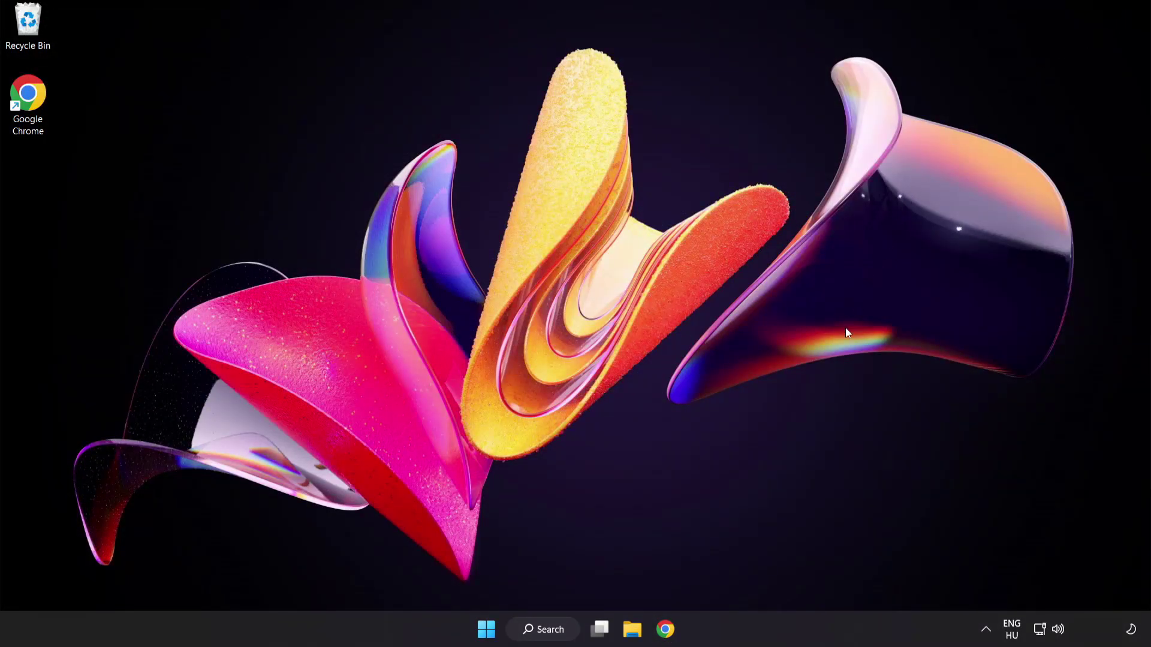
left_click(547, 634)
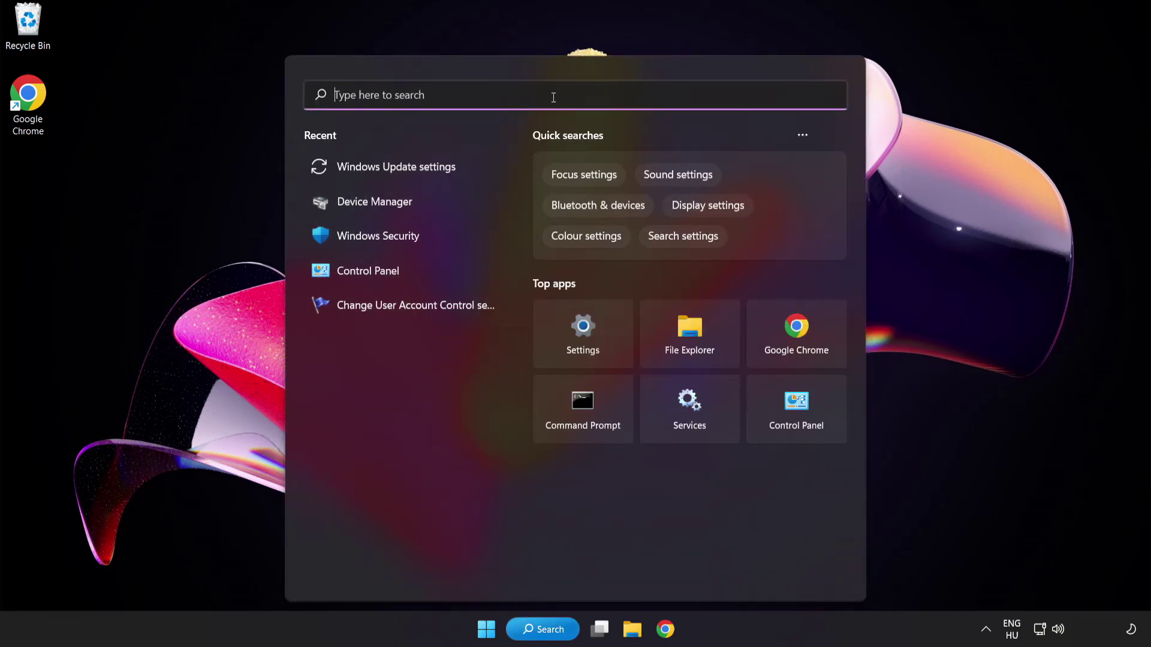
type("cmd")
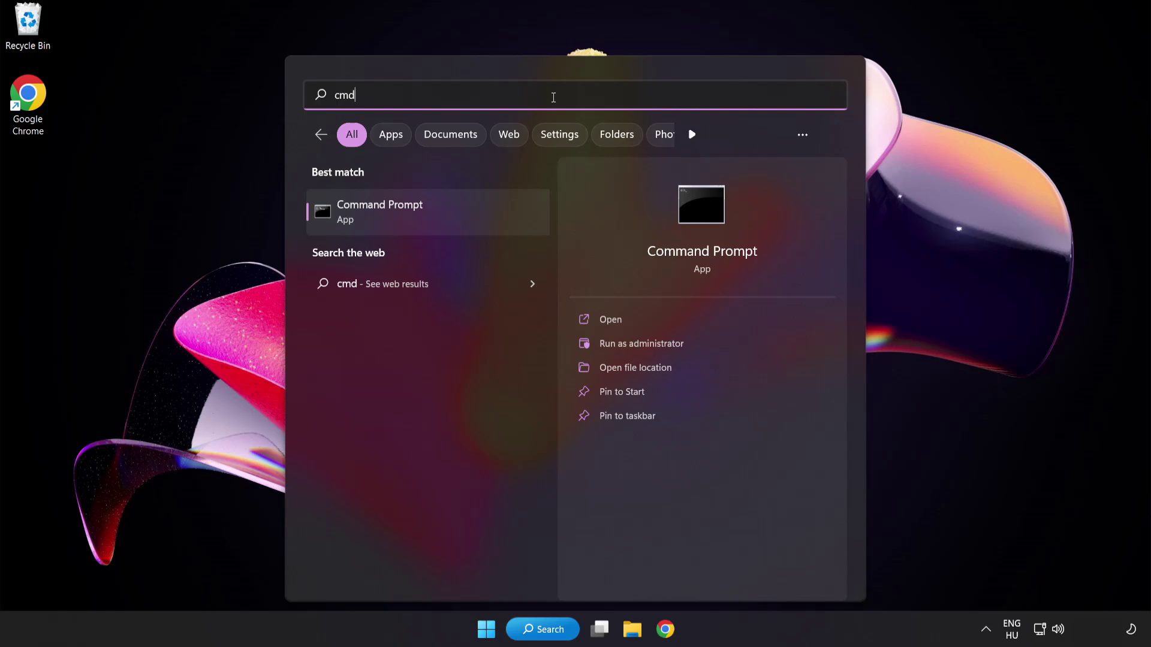
right_click(432, 221)
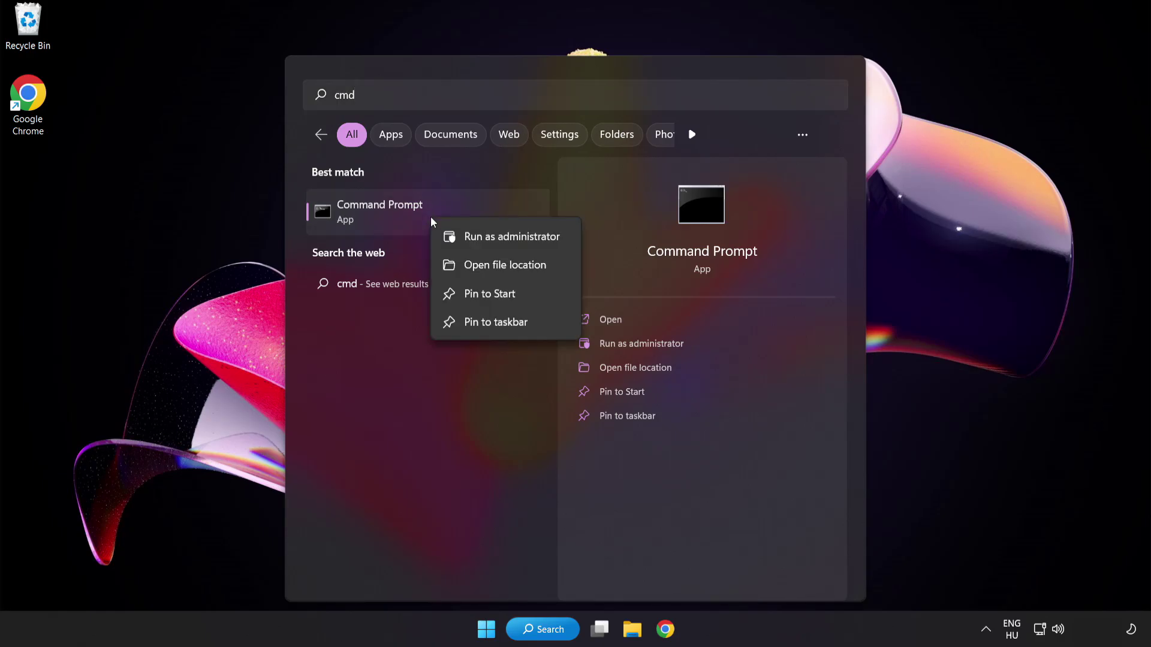
Run sfc /scannow in an elevated Command Prompt, which finds no integrity violations, then close it.
left_click(485, 240)
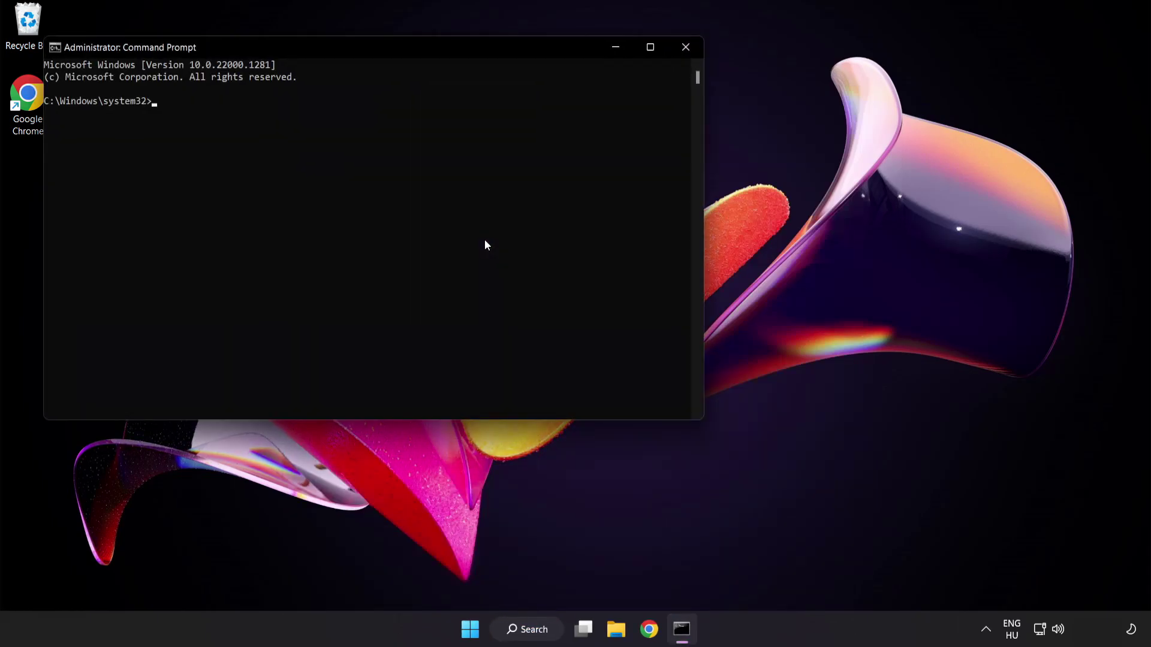
left_click_drag(329, 53, 501, 116)
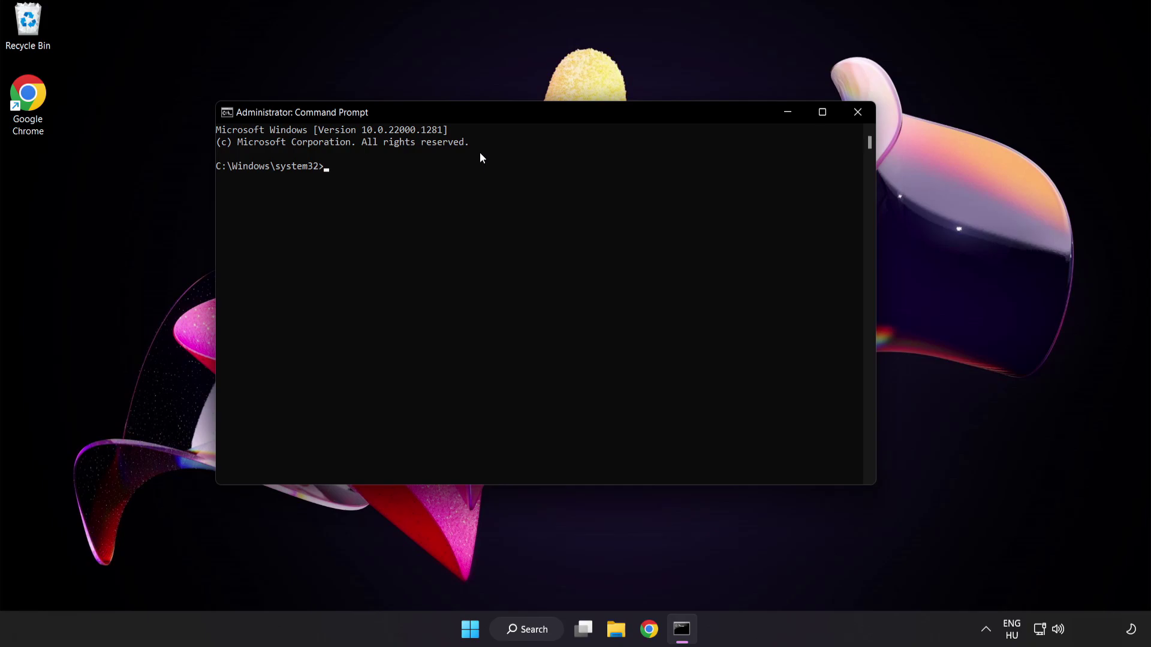
type("sfc ")
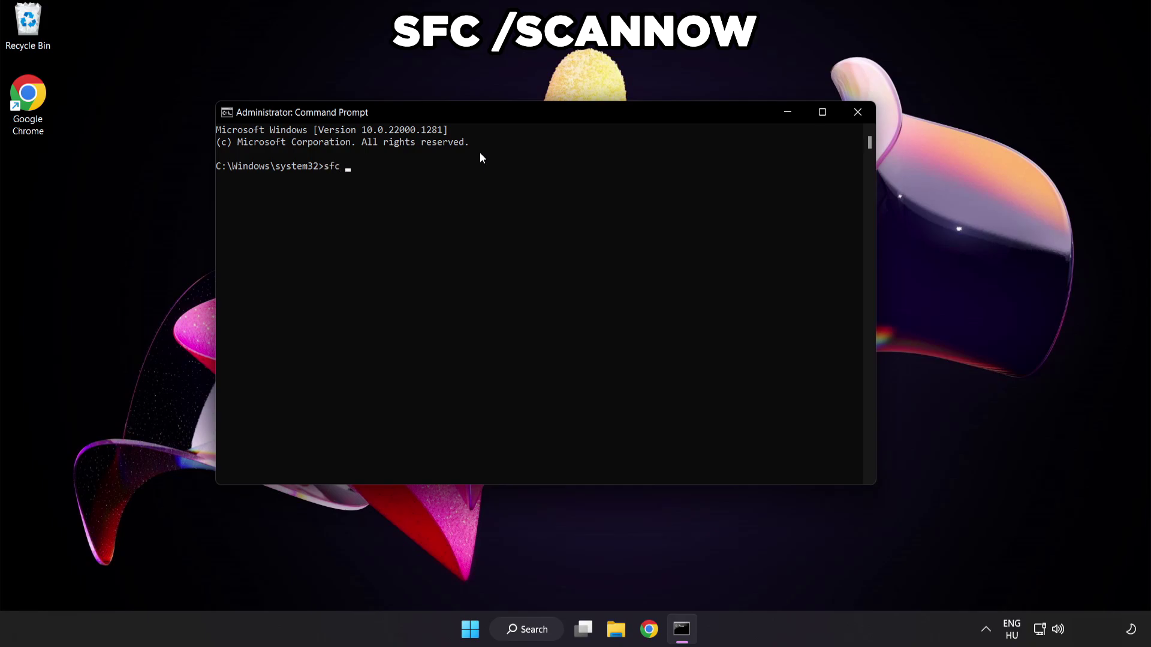
type("/scanno")
type("w")
key("Return")
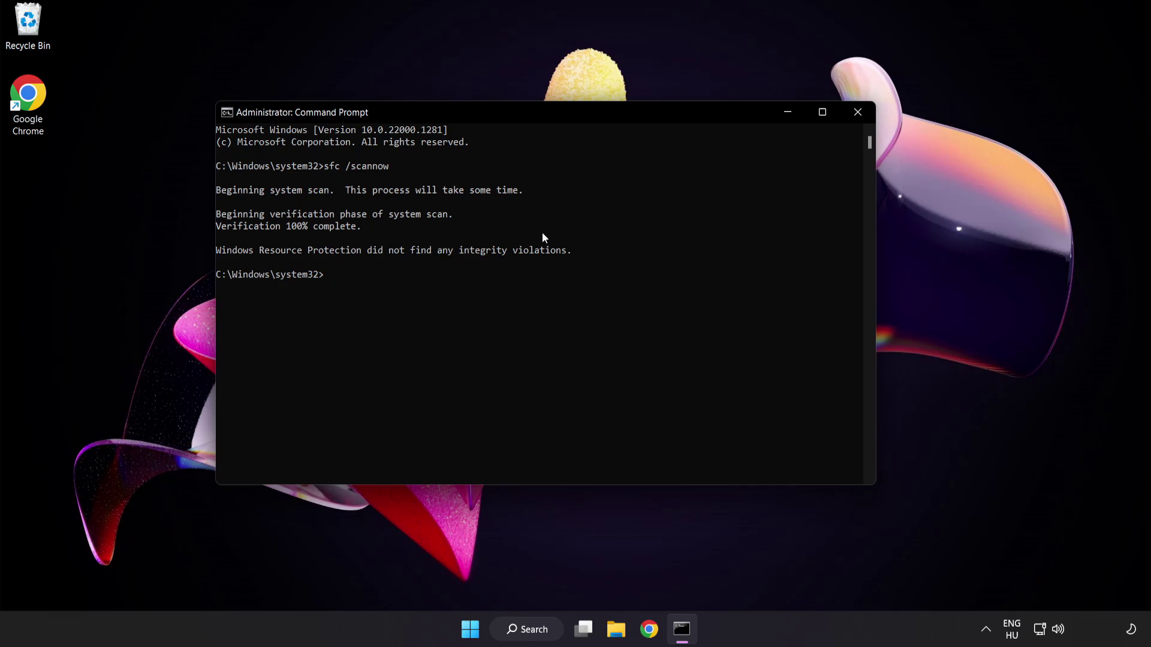
left_click(857, 114)
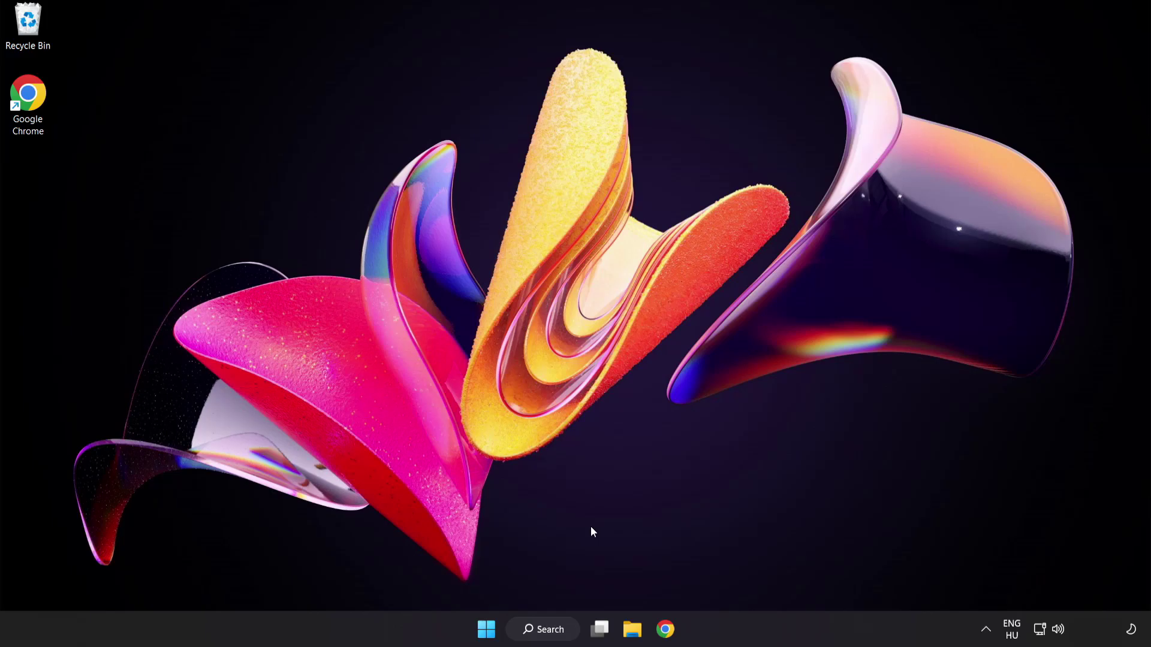
Show the Start menu's power options to restart the PC.
key("super")
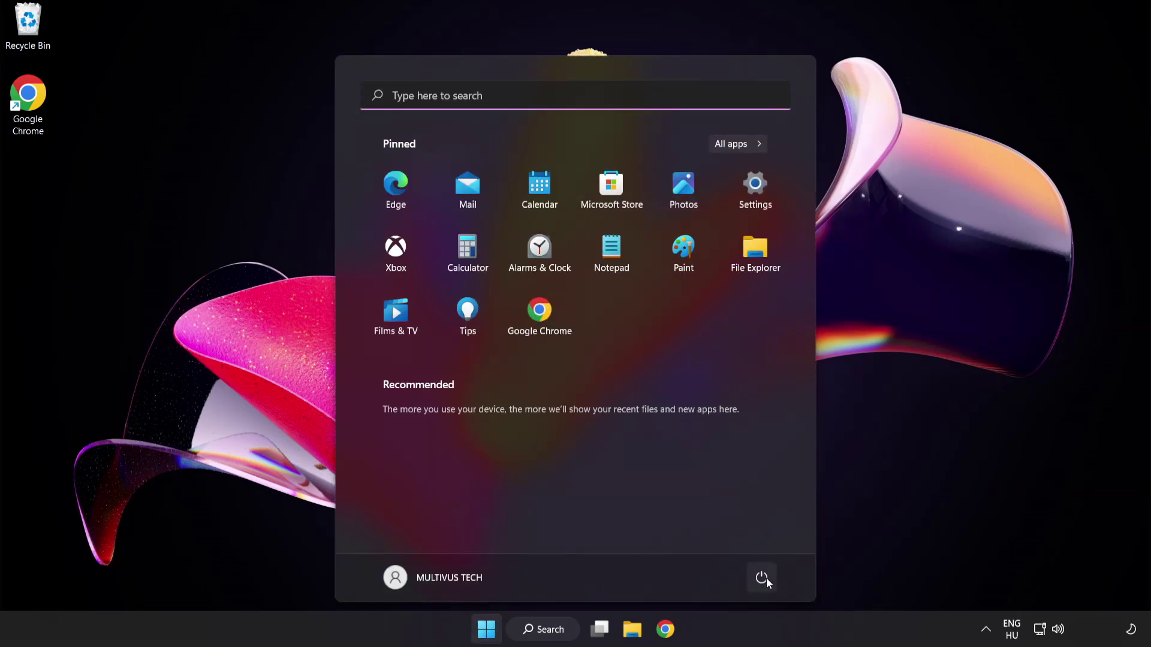
left_click(766, 578)
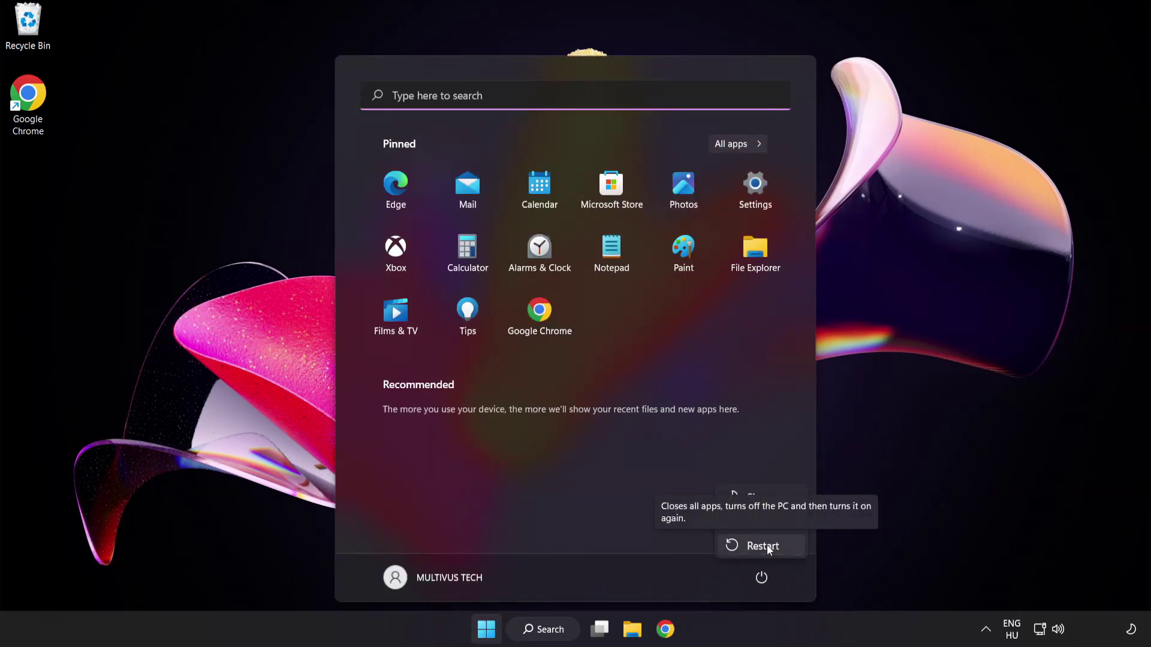